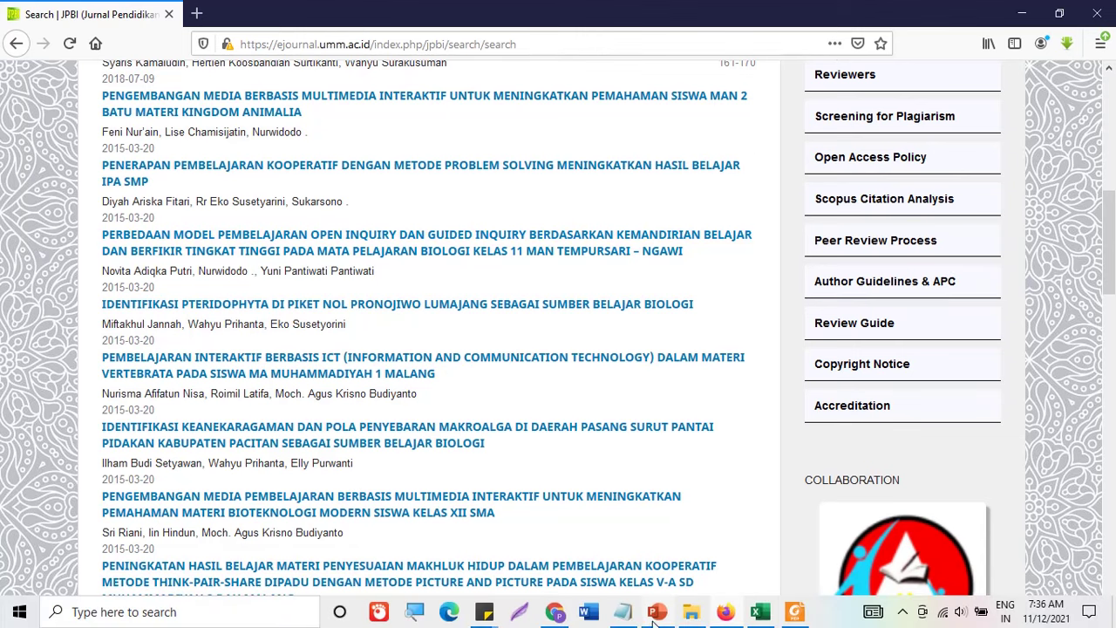
Step: Switch to File Explorer and look through the journal article PDFs in the Jurnal folder, from 1 Biosaintifika to 48 Bioedukatika
click(691, 621)
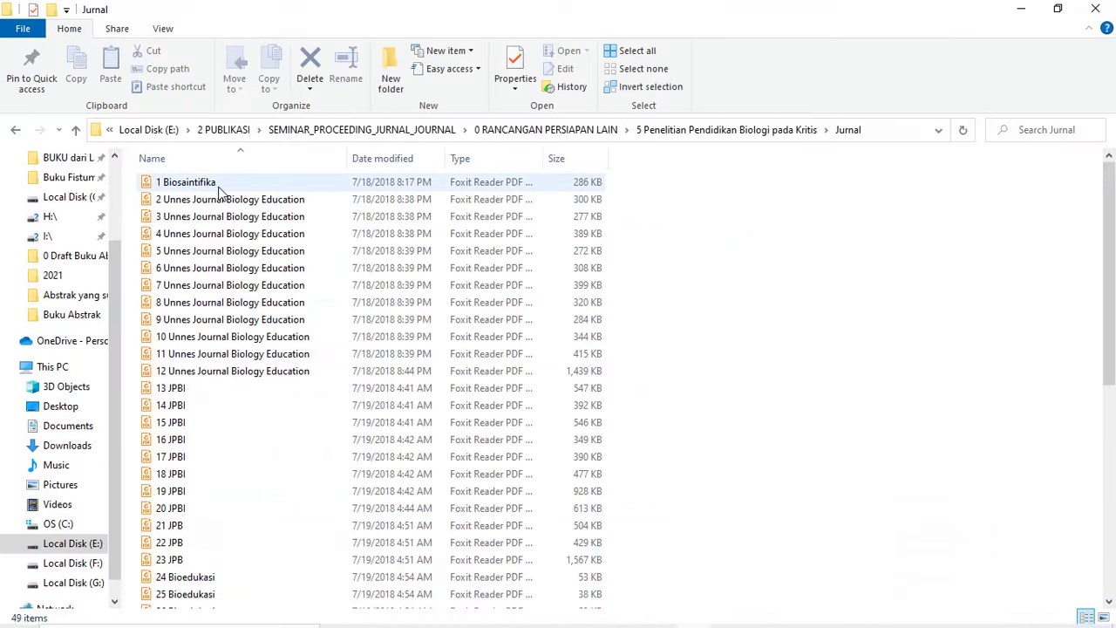
scroll(404, 274, down, 3)
scroll(403, 275, down, 5)
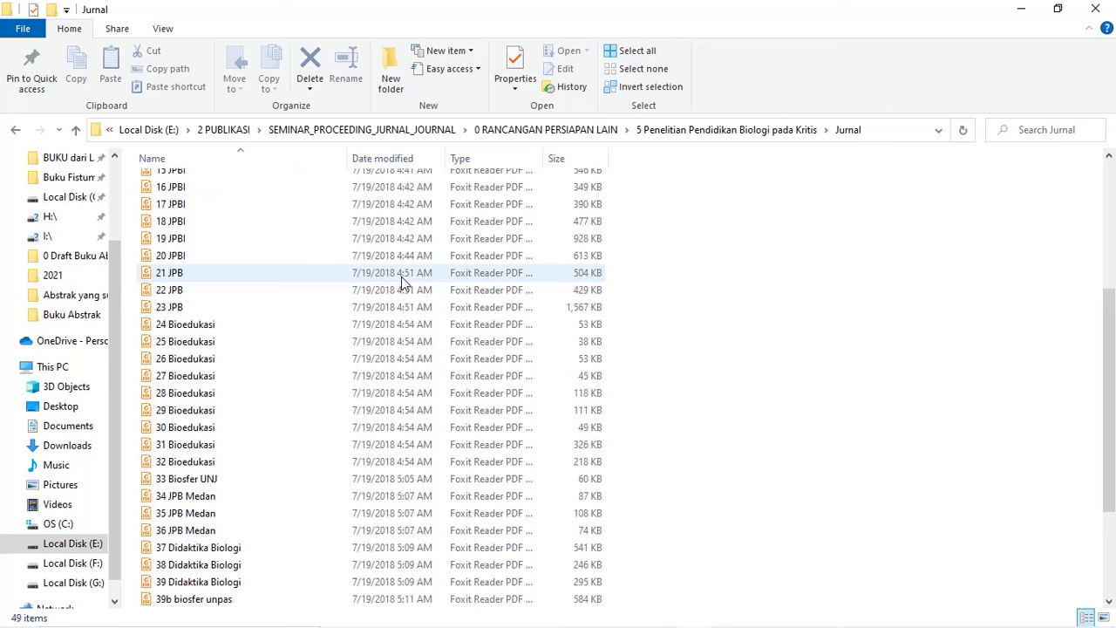
scroll(431, 391, up, 8)
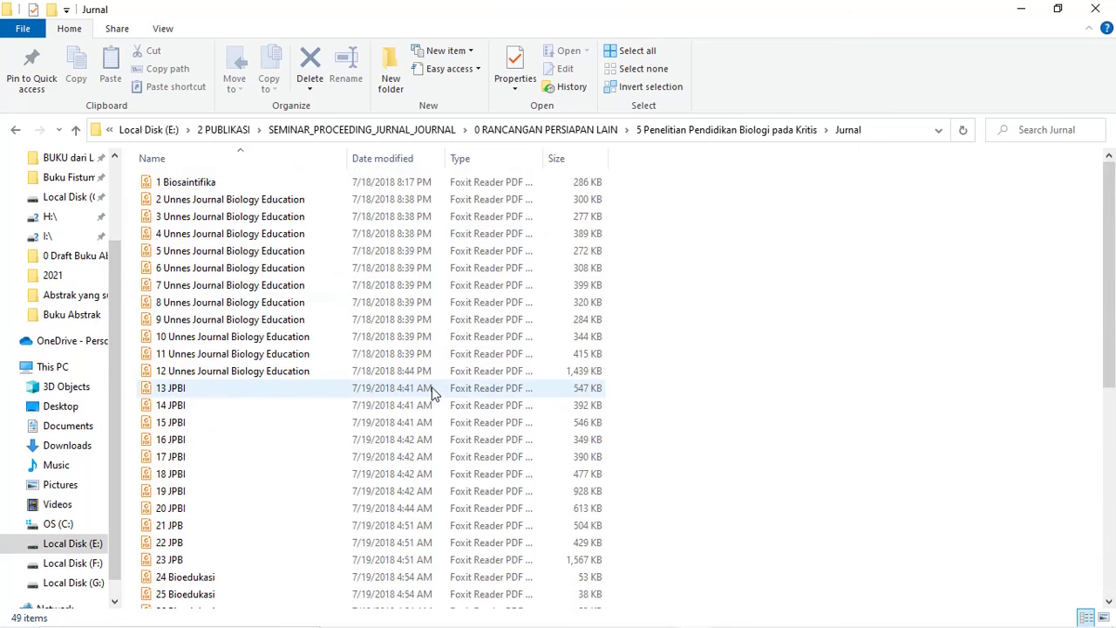
scroll(329, 254, down, 5)
scroll(329, 254, down, 3)
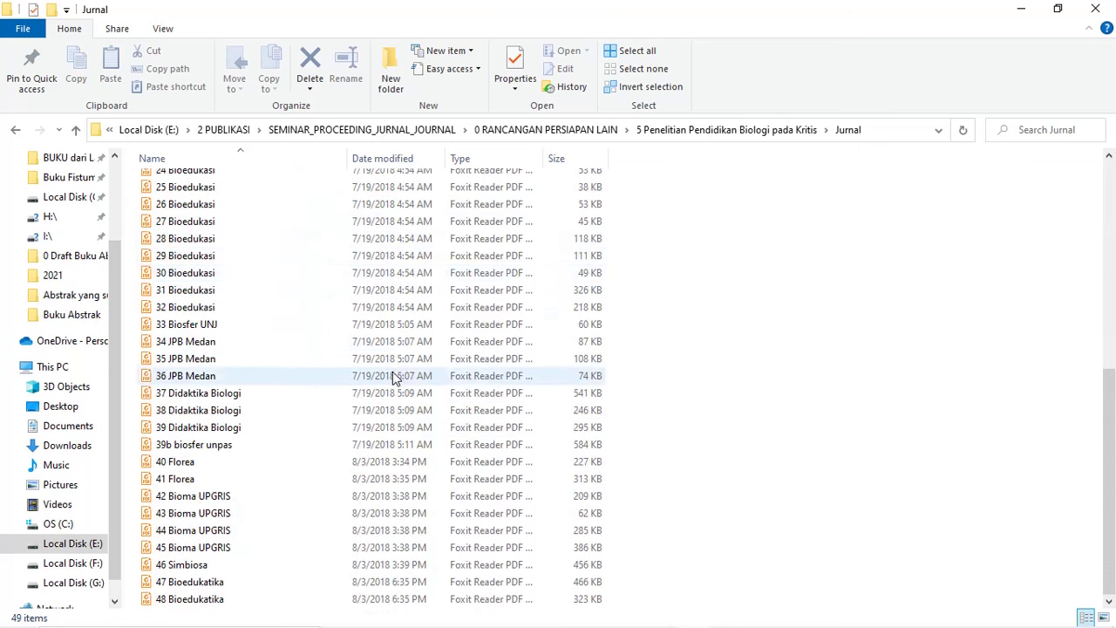
scroll(393, 372, up, 8)
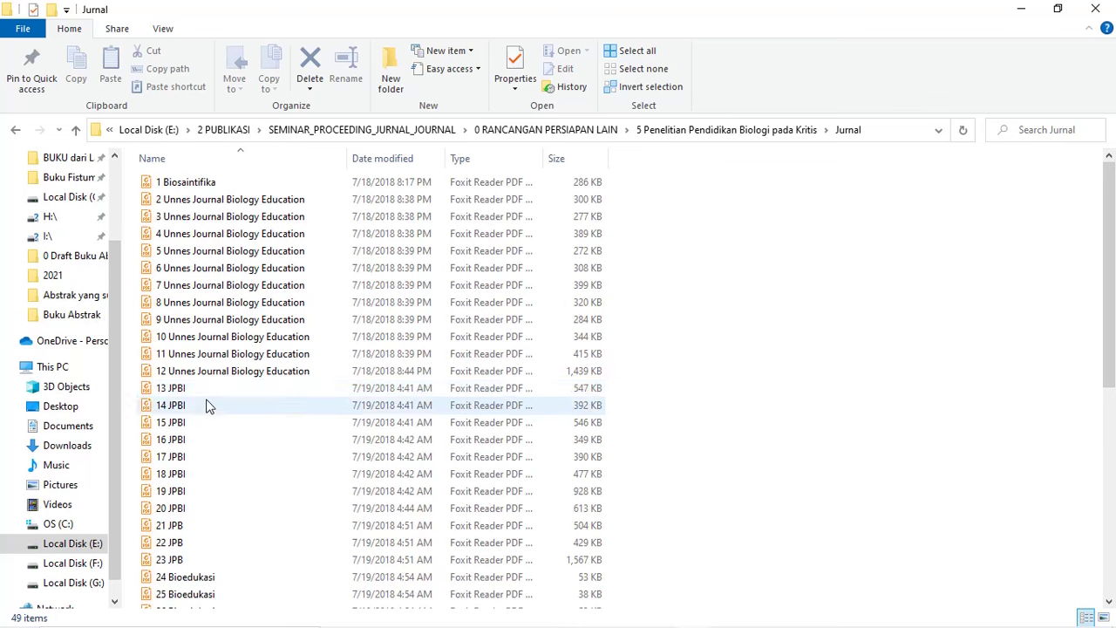
Step: Switch to the SINTA journals page in Firefox, search for "biologi" and review the first journals listed
key(alt+Tab)
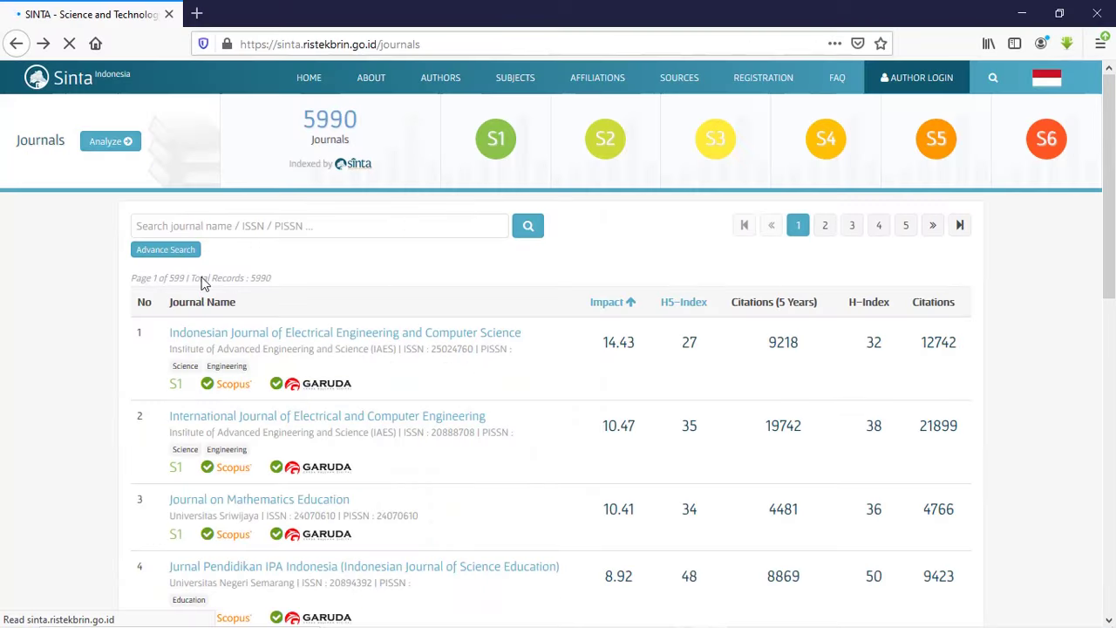
click(257, 222)
text(biologi)
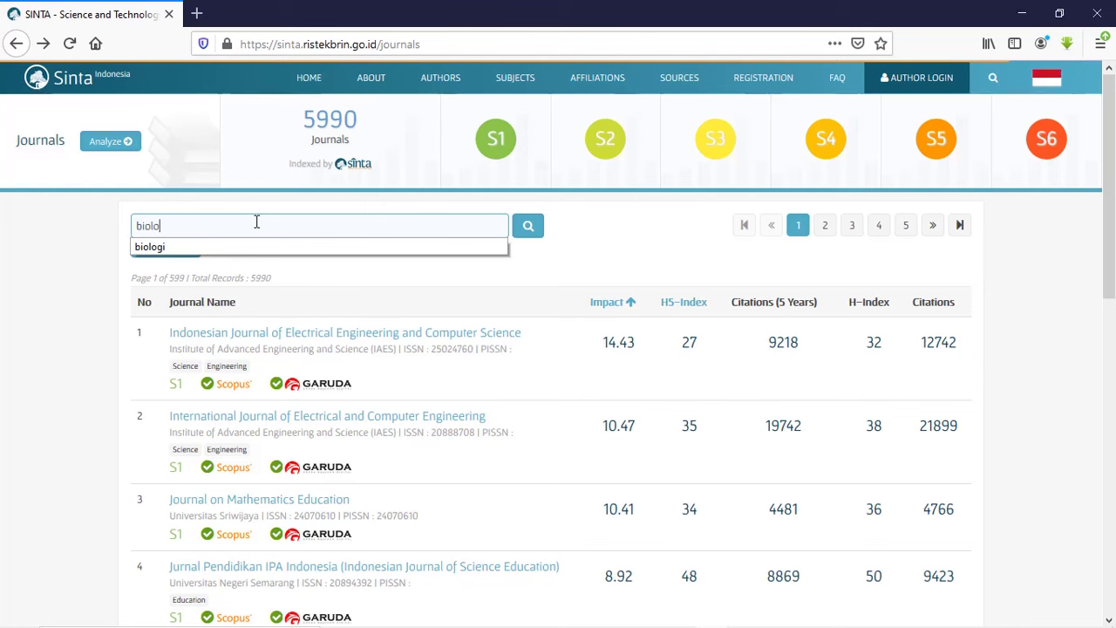
key(Return)
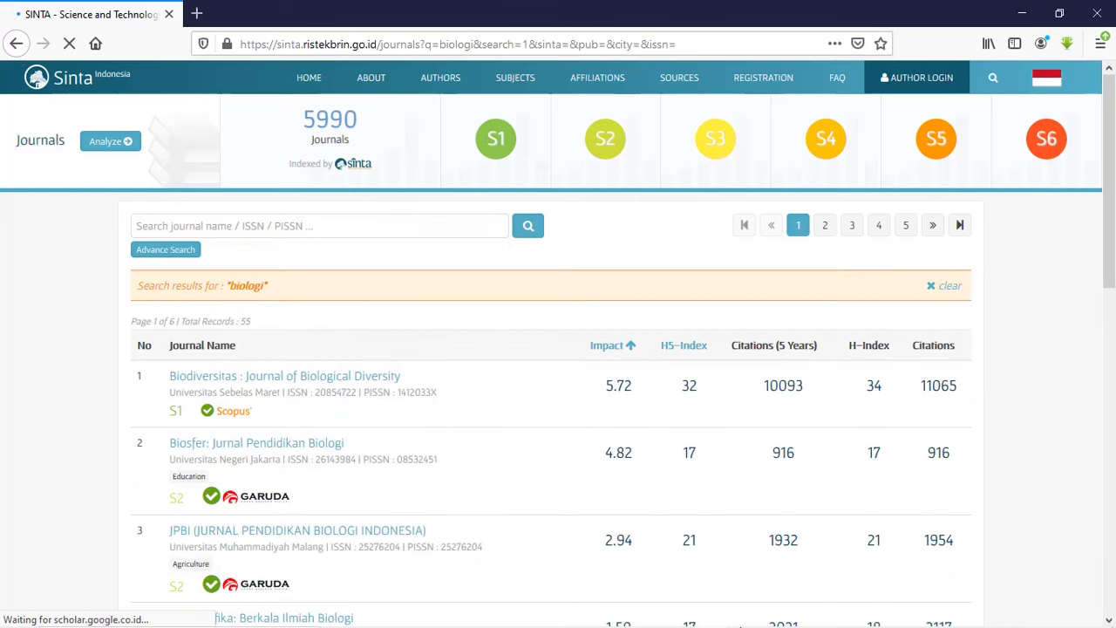
mouse_move(747, 573)
click(677, 612)
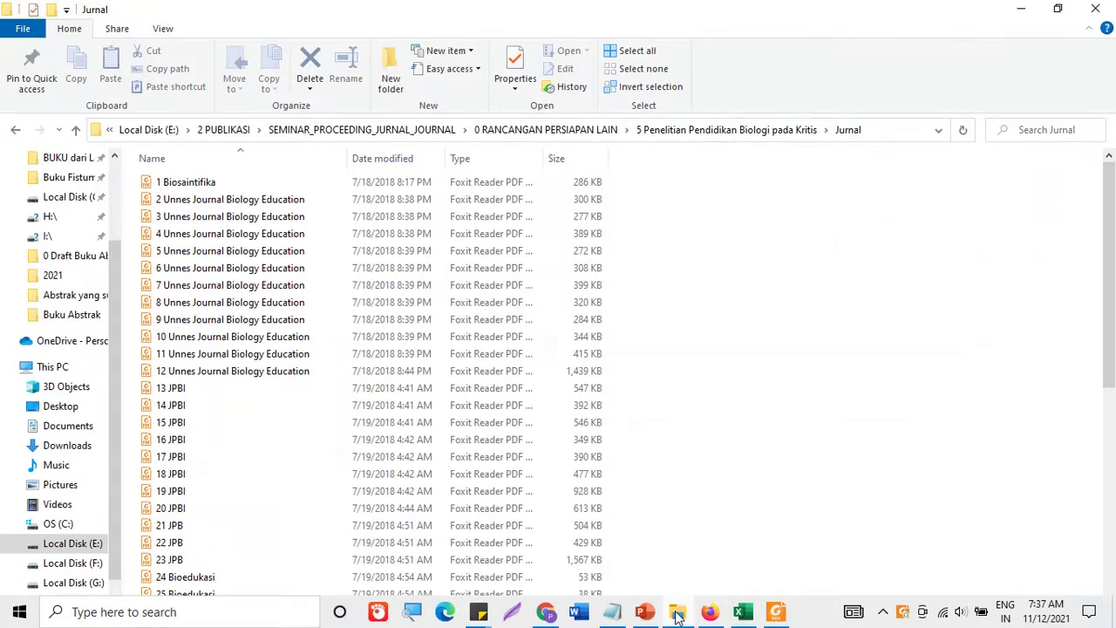
click(677, 612)
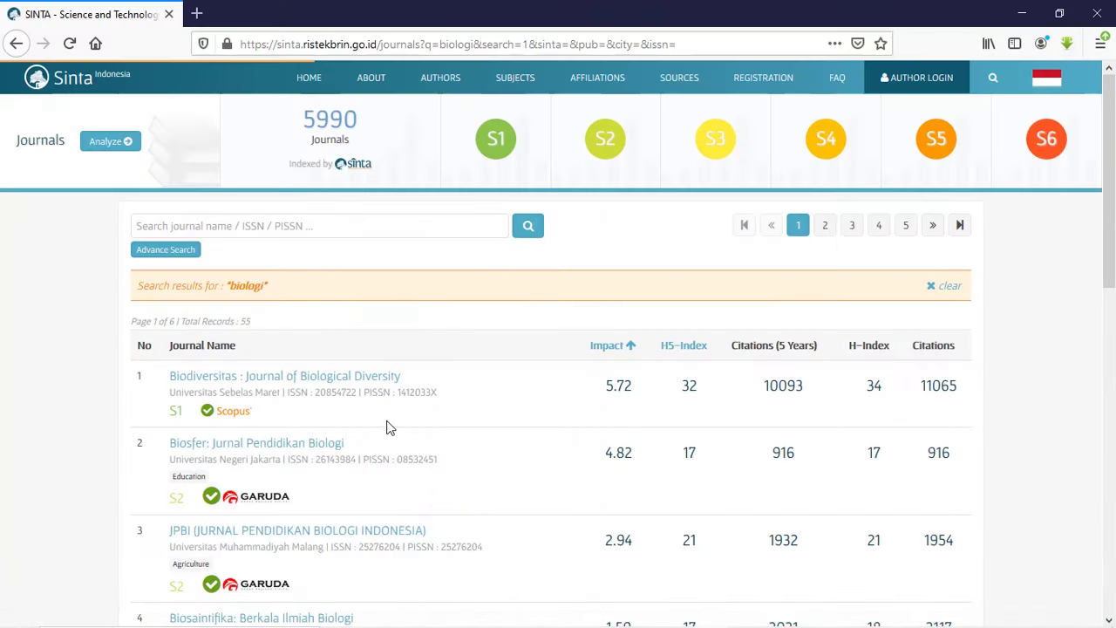
scroll(387, 428, down, 2)
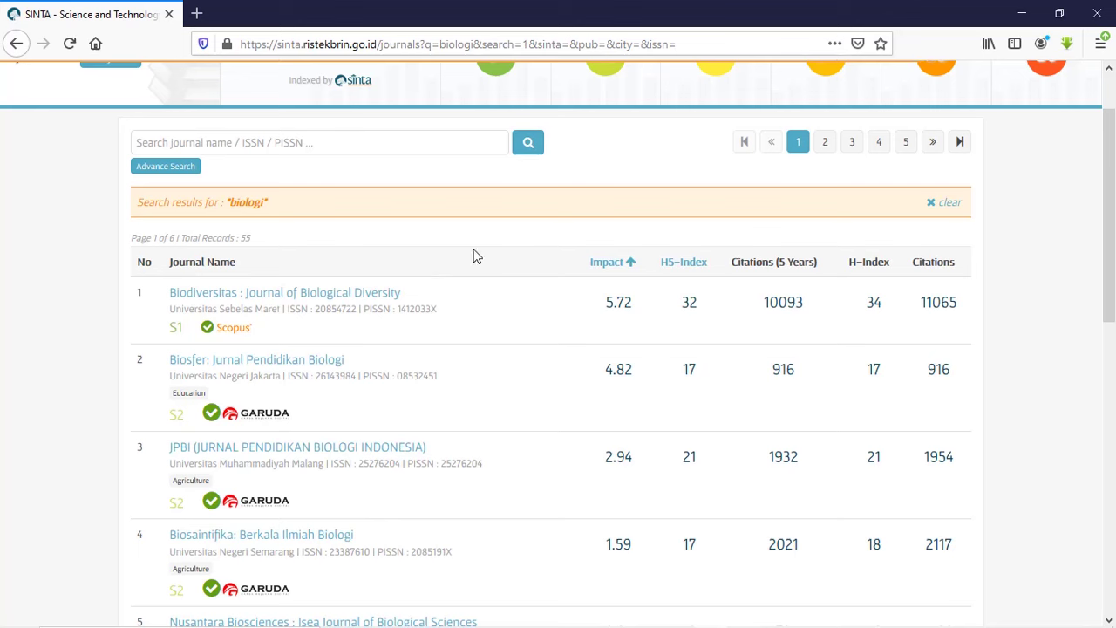
Step: Return to the Jurnal folder in File Explorer and check how the collected PDFs are numbered and named by journal
mouse_move(677, 610)
click(662, 544)
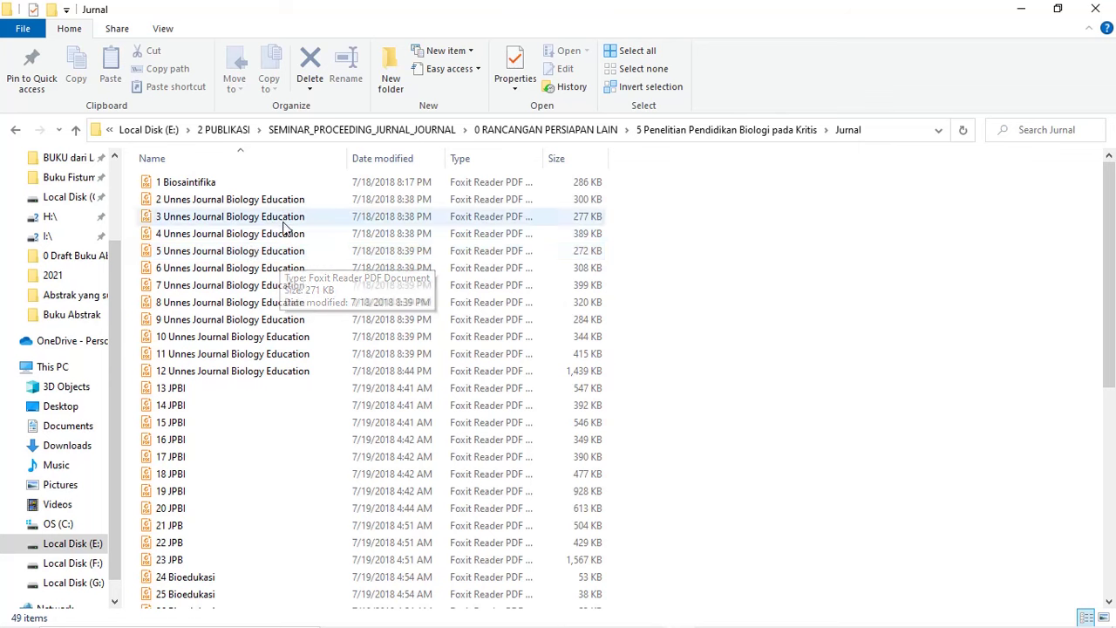
scroll(291, 253, down, 5)
scroll(332, 349, down, 3)
scroll(341, 424, up, 8)
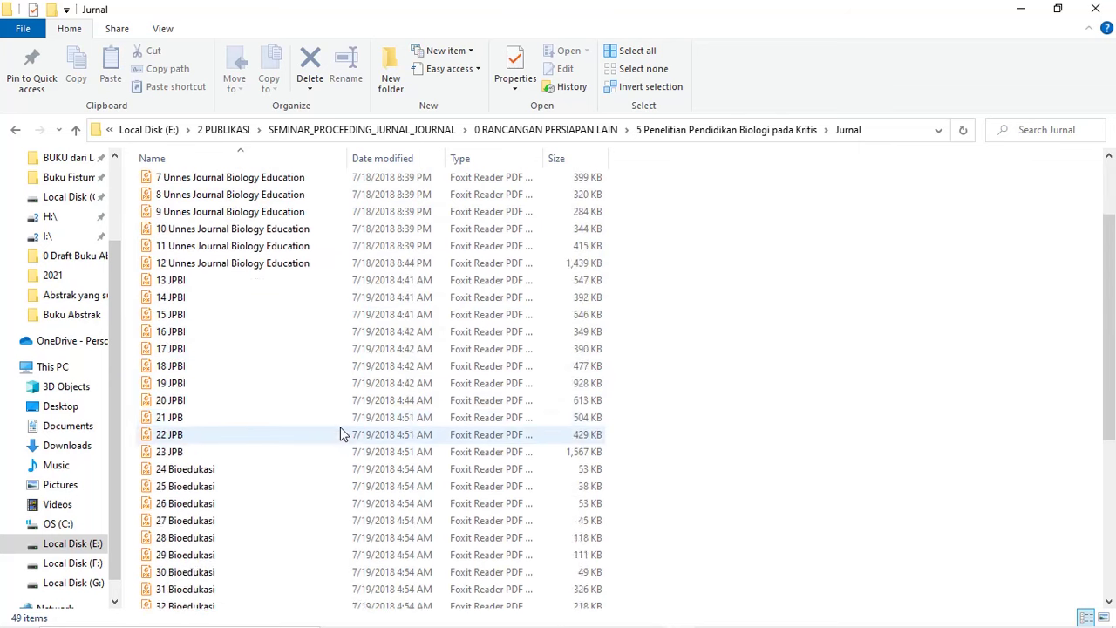
scroll(375, 262, down, 3)
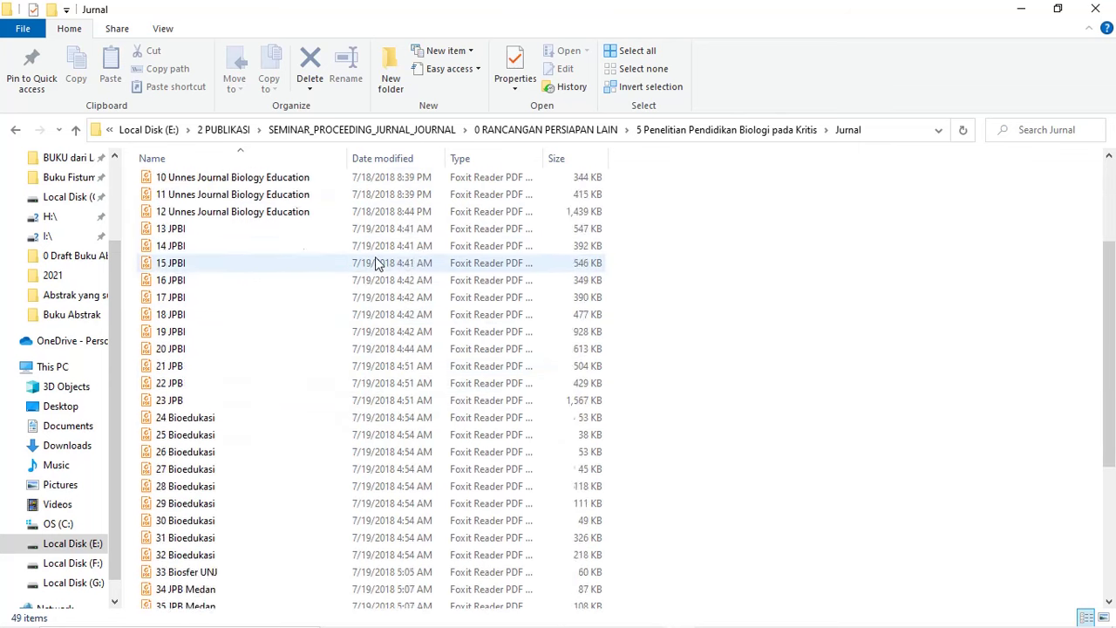
scroll(375, 262, up, 3)
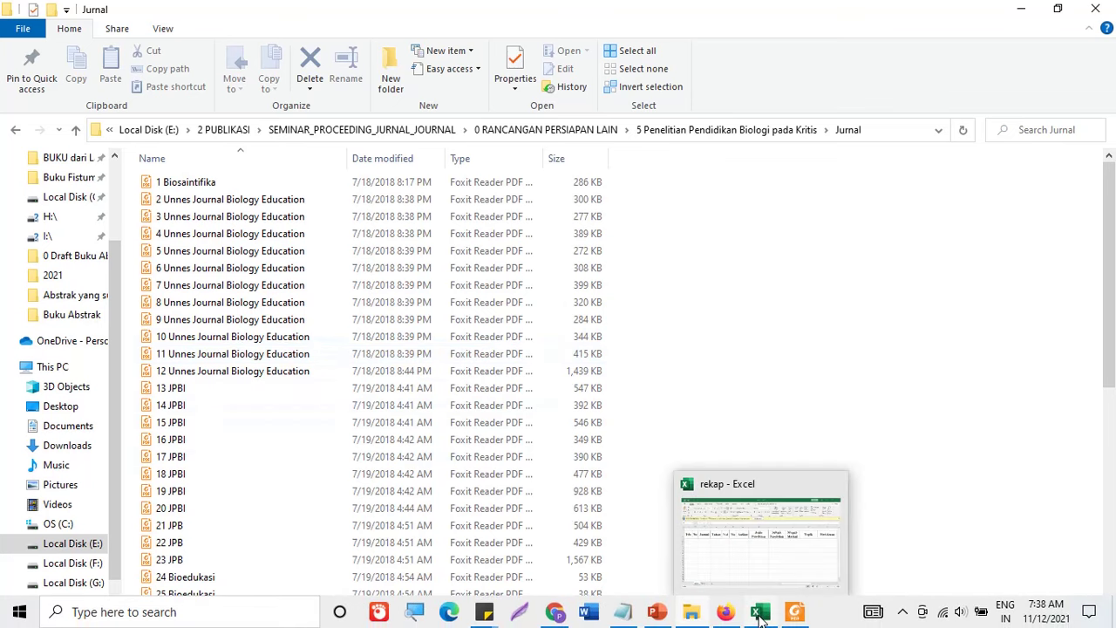
Step: Switch to the rekap workbook in Excel and review the row 2 column headings on the blank sheet, starting from File
click(760, 616)
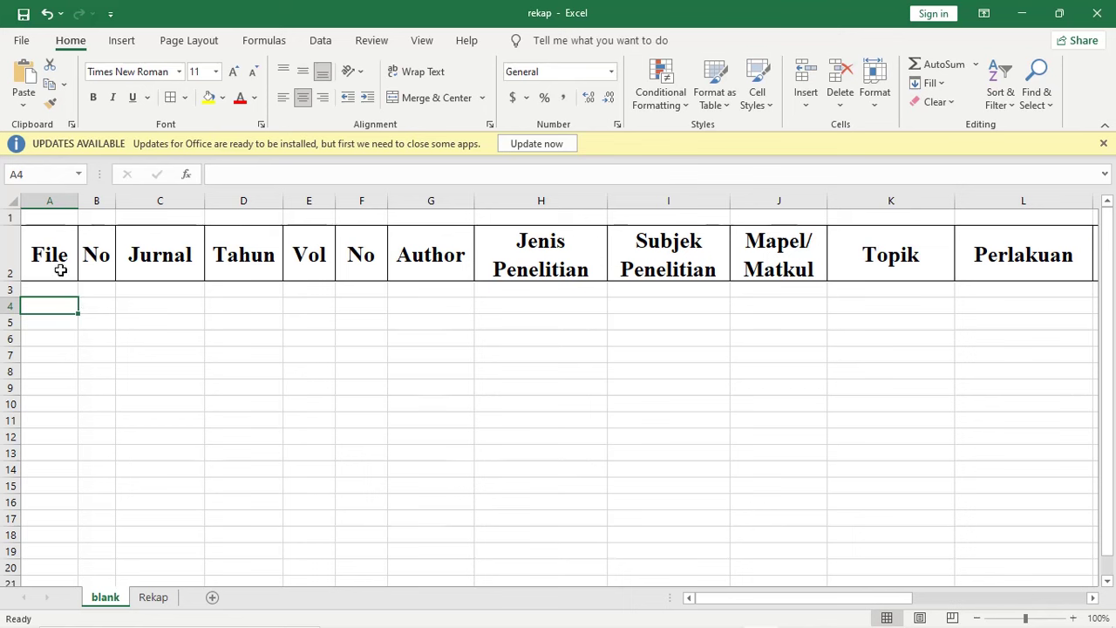
key(Up)
key(Up)
key(Right)
key(Right)
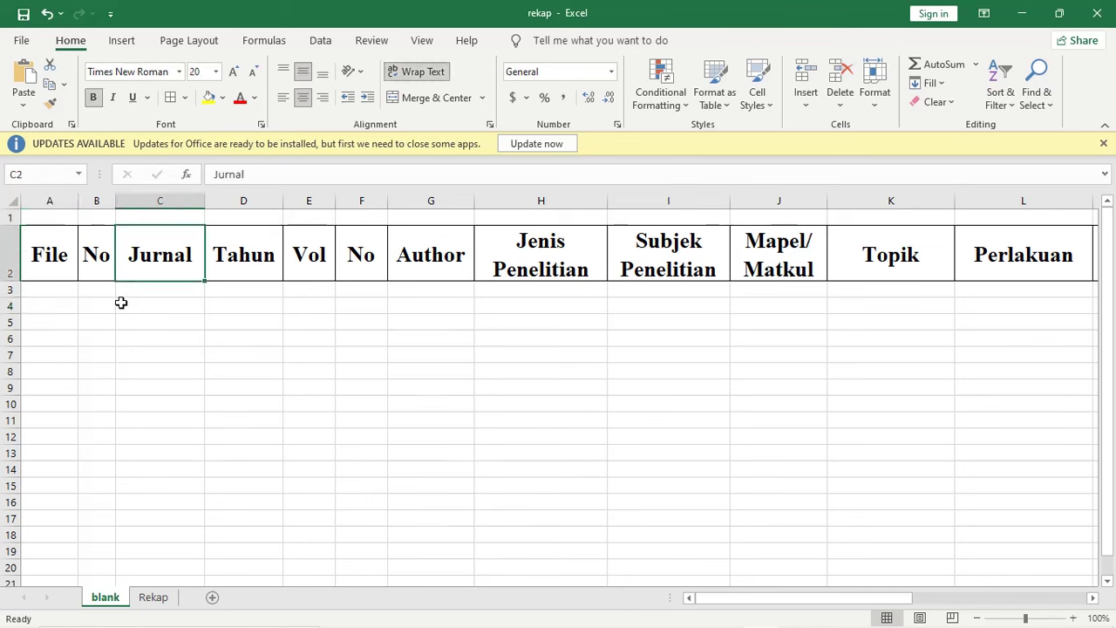
key(Right)
key(Right)
key(Right)
key(Right)
key(Right)
key(Right)
key(Right)
key(Right)
key(Right)
key(Right)
key(Right)
key(Right)
key(Right)
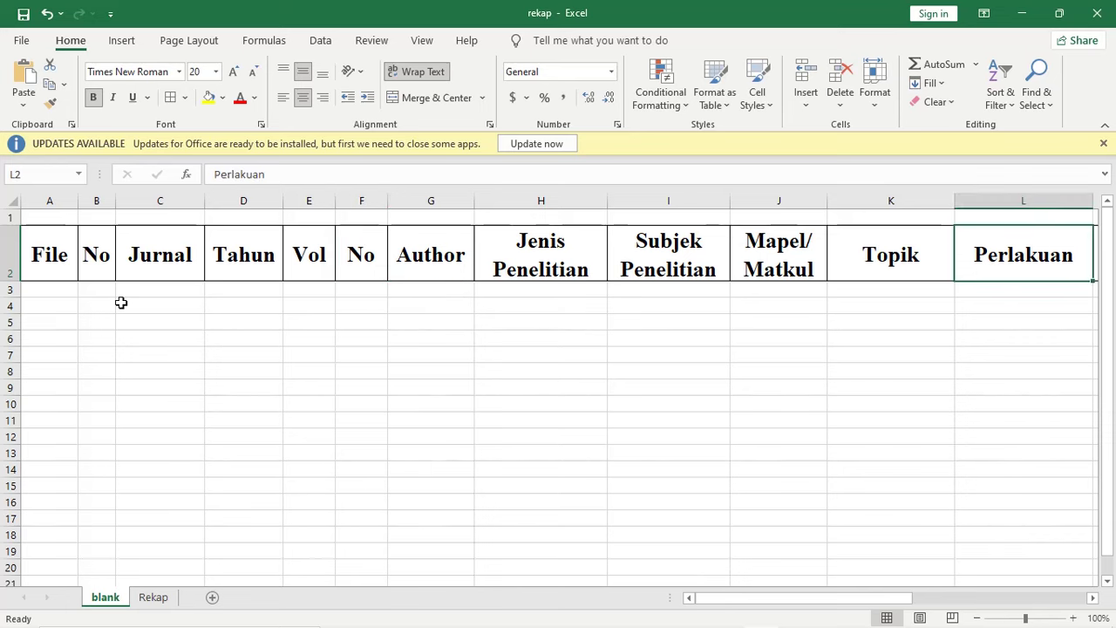
key(Left)
key(Left)
key(Left)
key(Left)
key(Left)
key(Left)
key(Left)
key(Left)
key(Left)
key(Left)
key(Left)
key(Left)
key(Left)
key(Left)
key(Left)
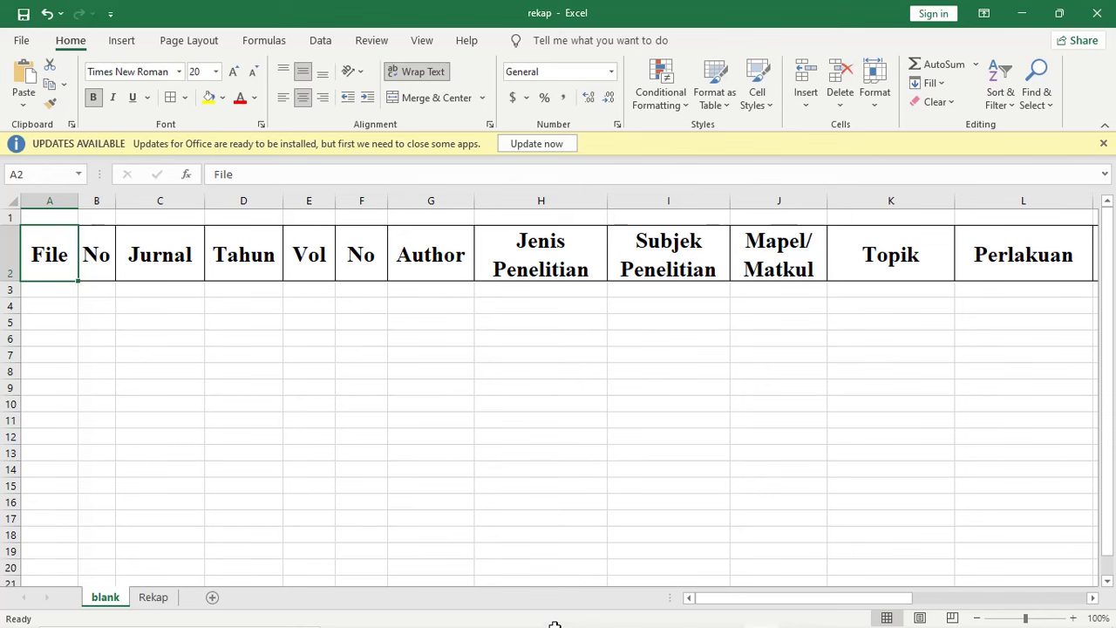
Step: Switch to iji_2020_1_35.pdf in Foxit Reader and go to the Research Instrument section on page 4
click(794, 622)
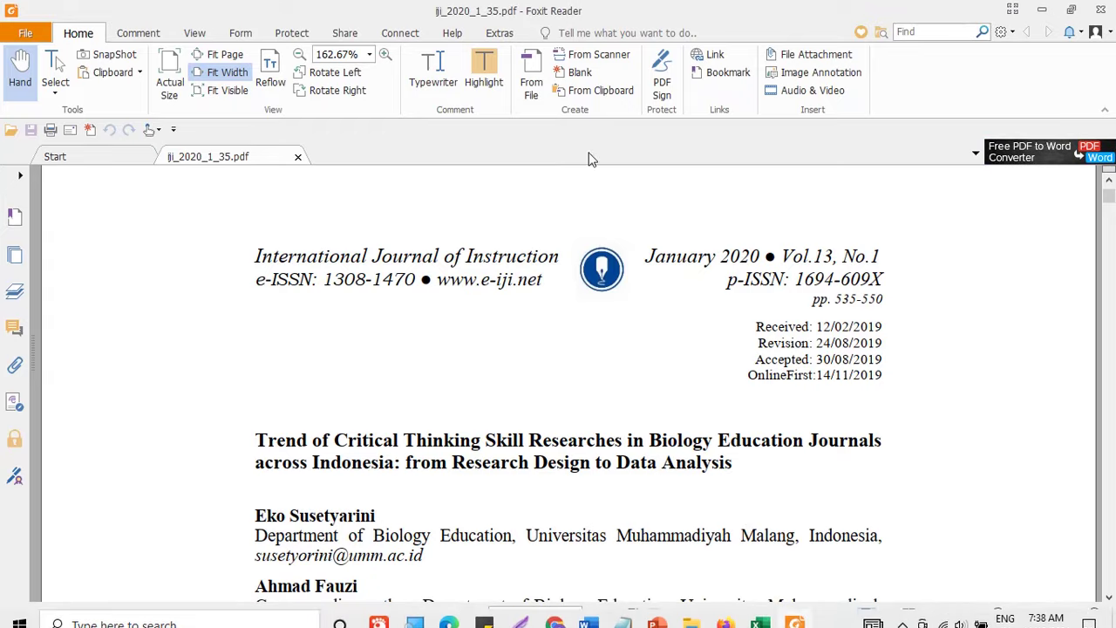
scroll(610, 323, down, 15)
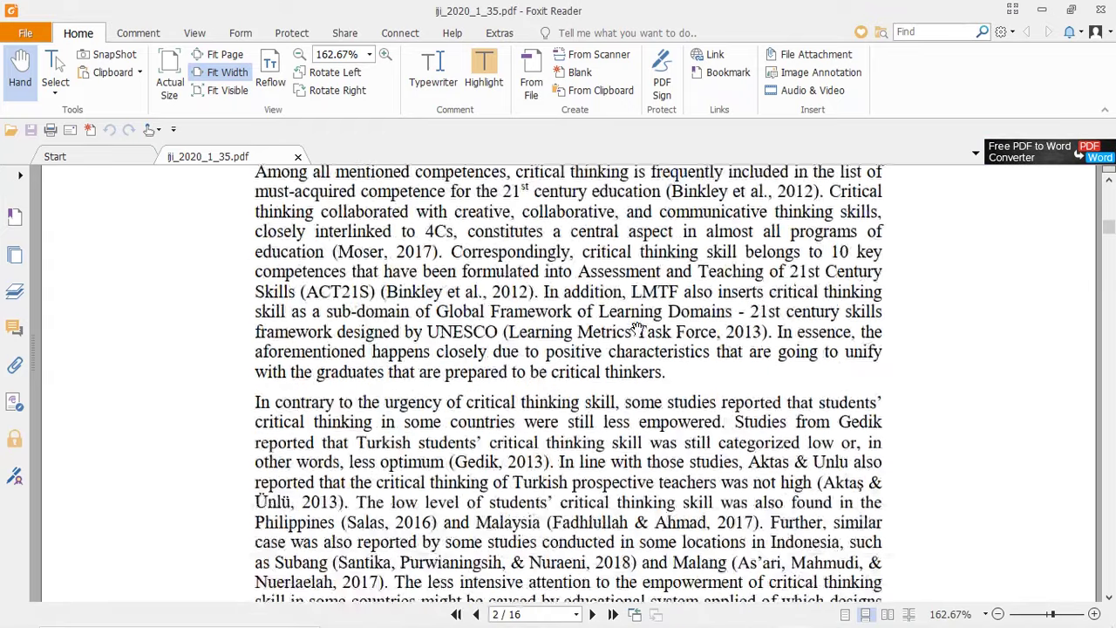
scroll(637, 328, down, 20)
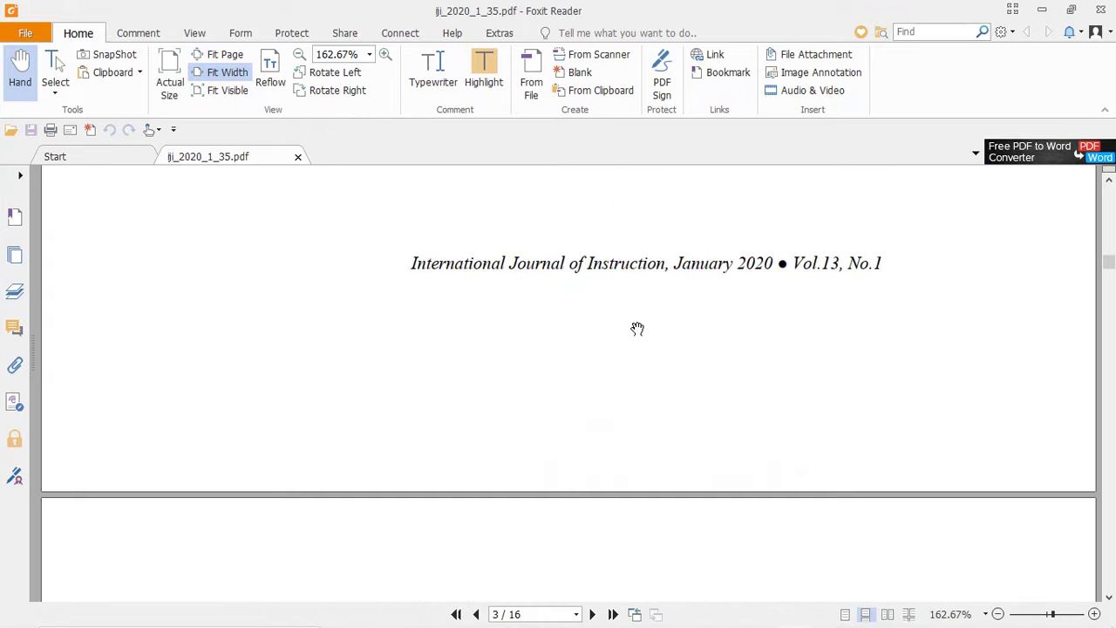
scroll(637, 327, down, 15)
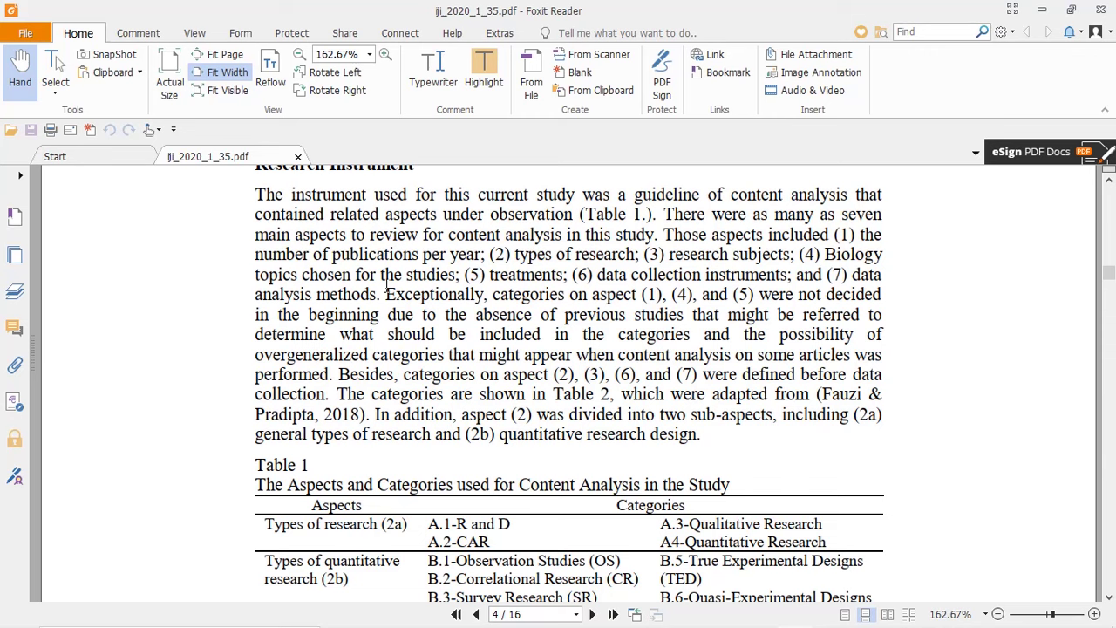
Step: Examine the seven content-analysis aspects in the Research Instrument text and their matching categories in Table 1
scroll(394, 349, down, 3)
scroll(416, 367, down, 1)
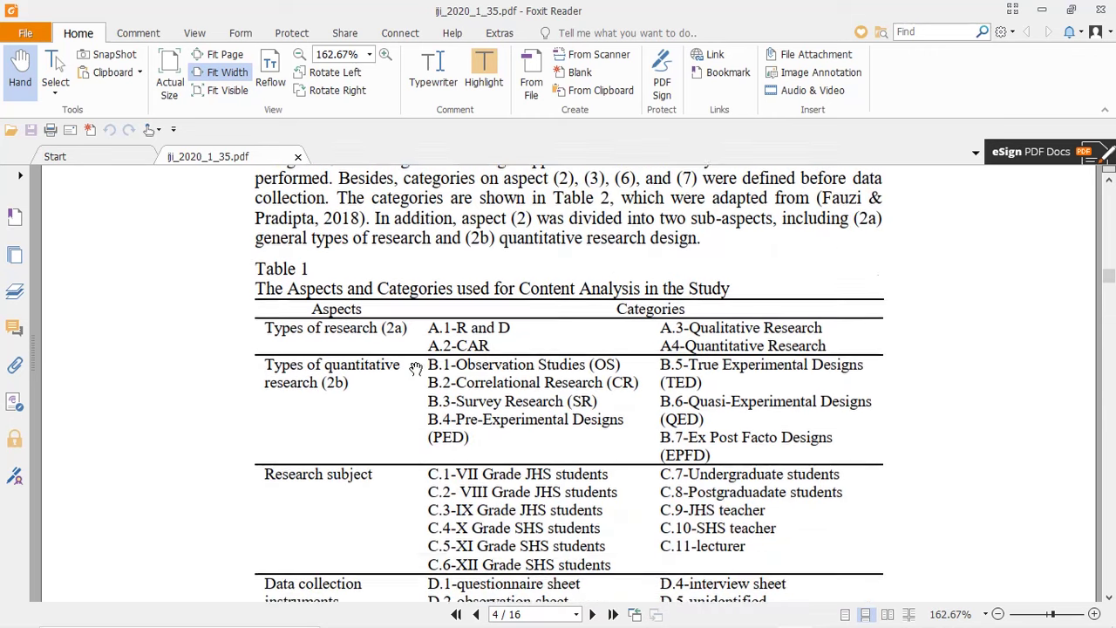
scroll(416, 368, down, 1)
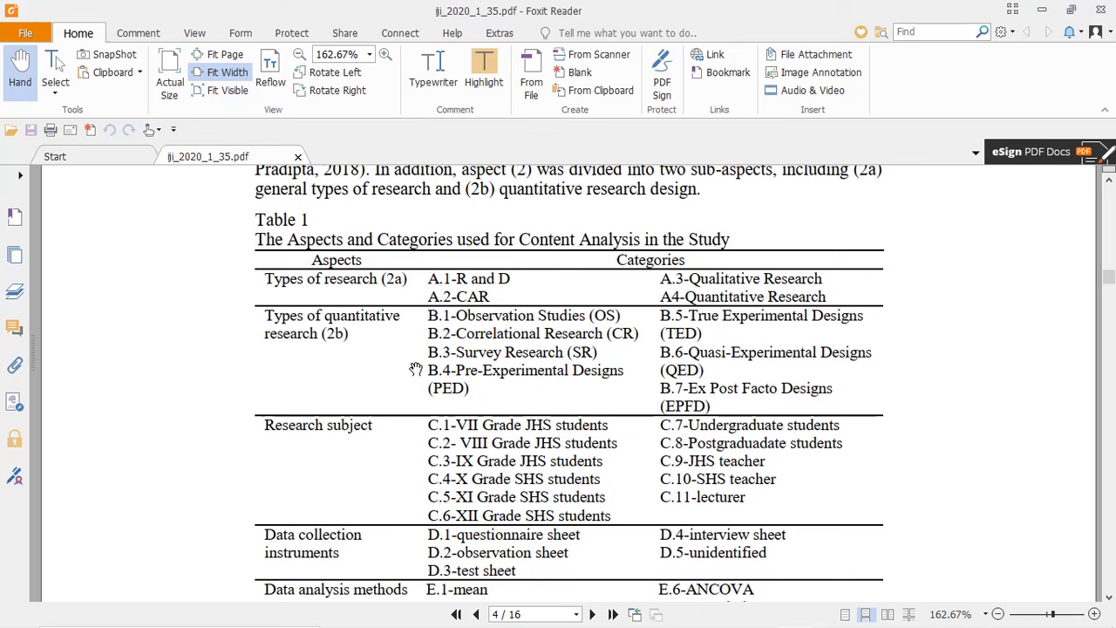
scroll(449, 283, down, 1)
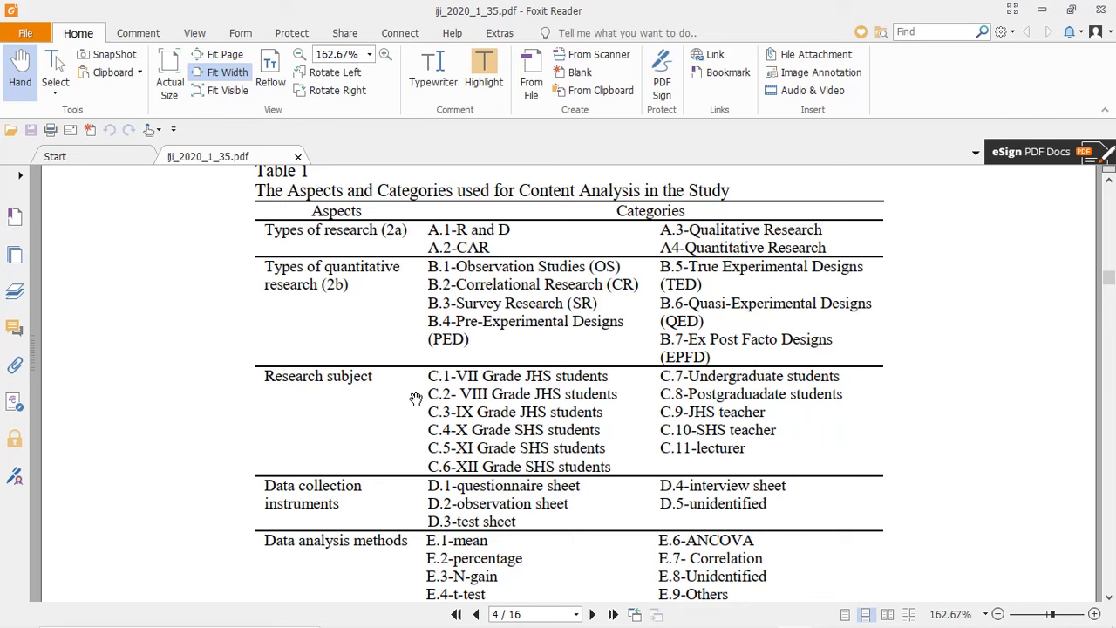
scroll(416, 399, up, 5)
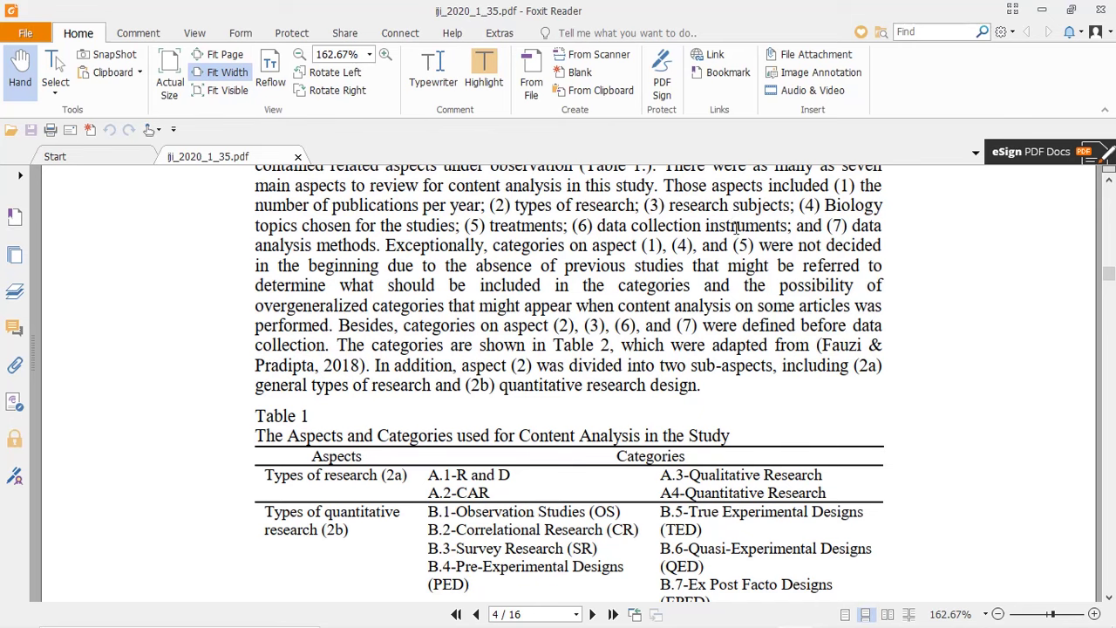
scroll(736, 228, down, 6)
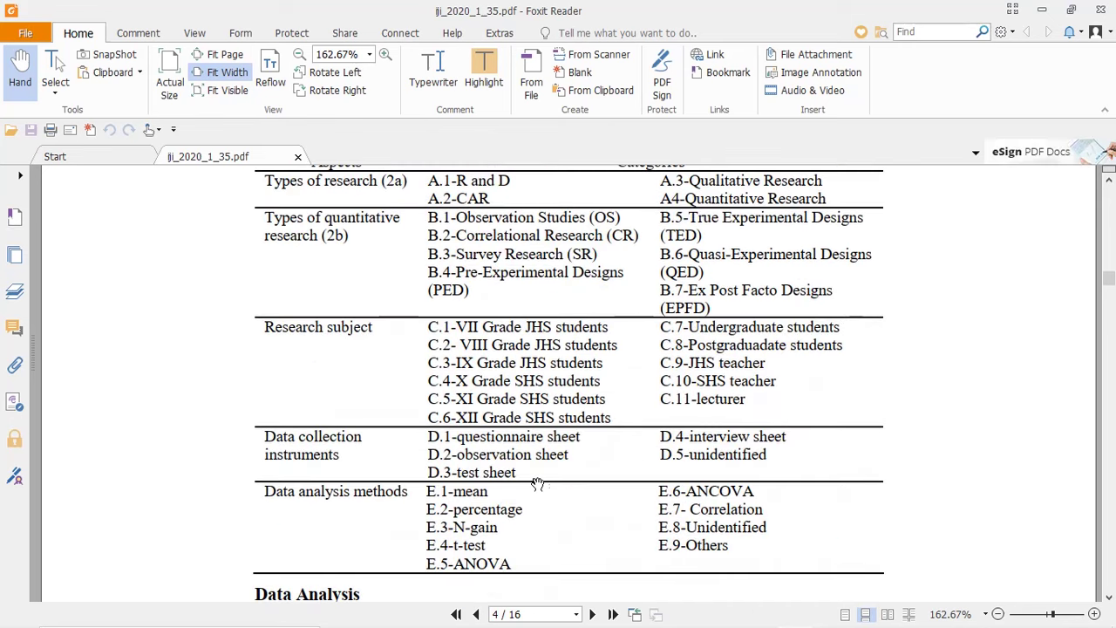
scroll(538, 482, up, 2)
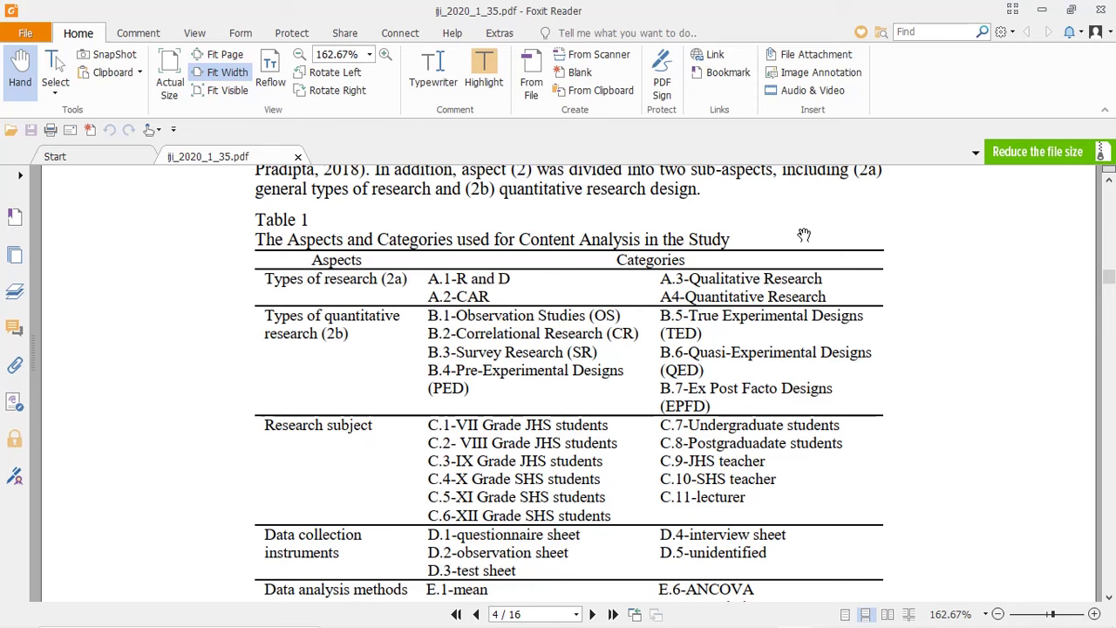
scroll(803, 235, up, 3)
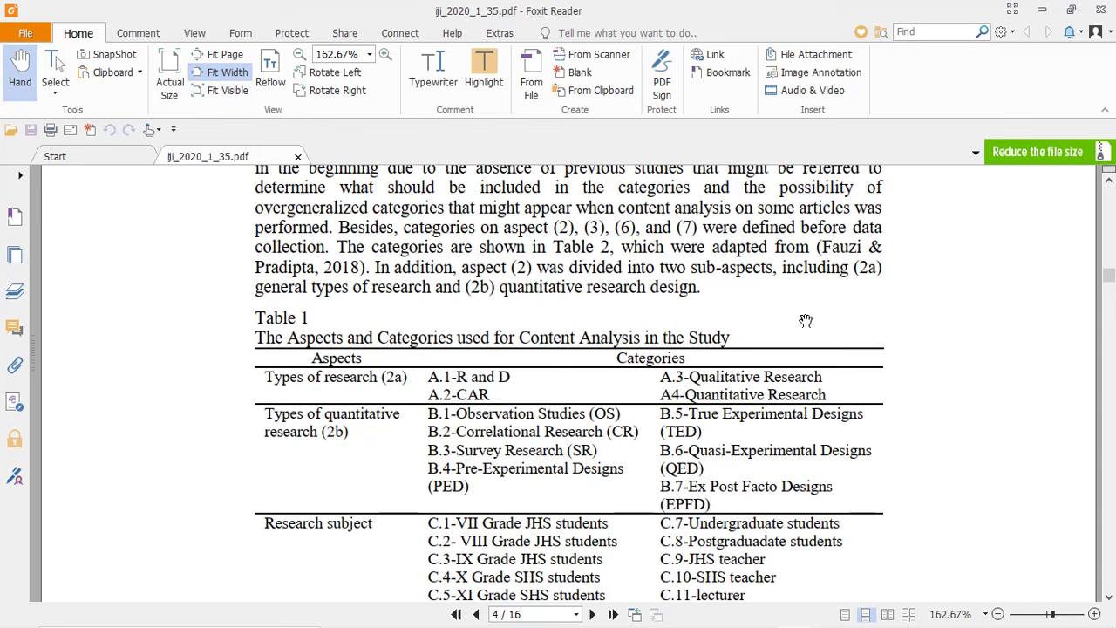
scroll(578, 319, up, 1)
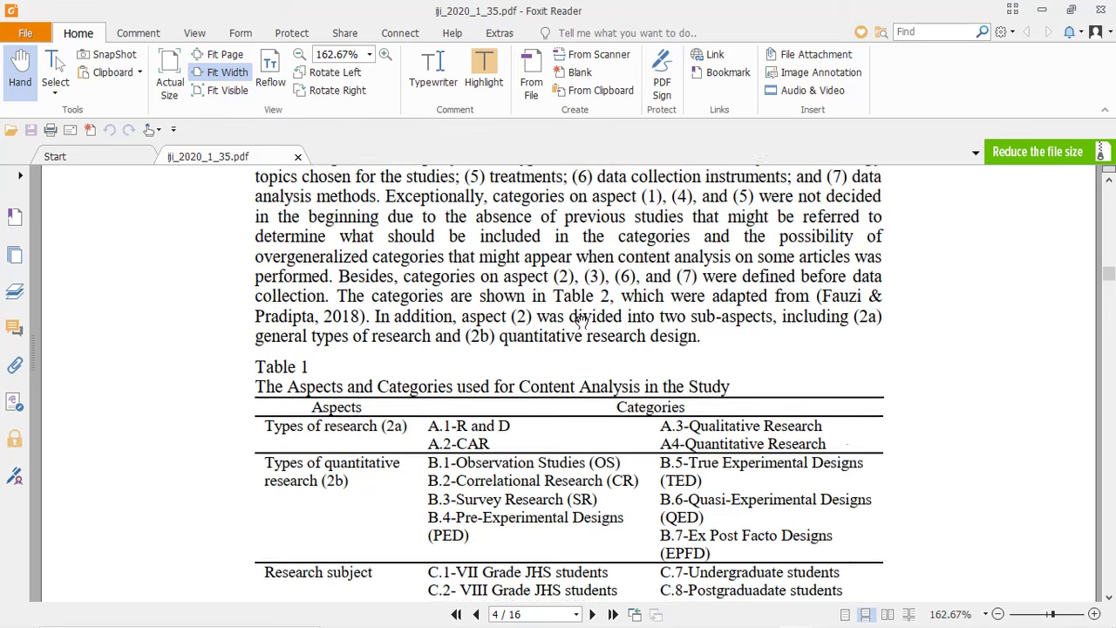
scroll(584, 323, down, 3)
scroll(558, 345, up, 2)
scroll(599, 336, down, 1)
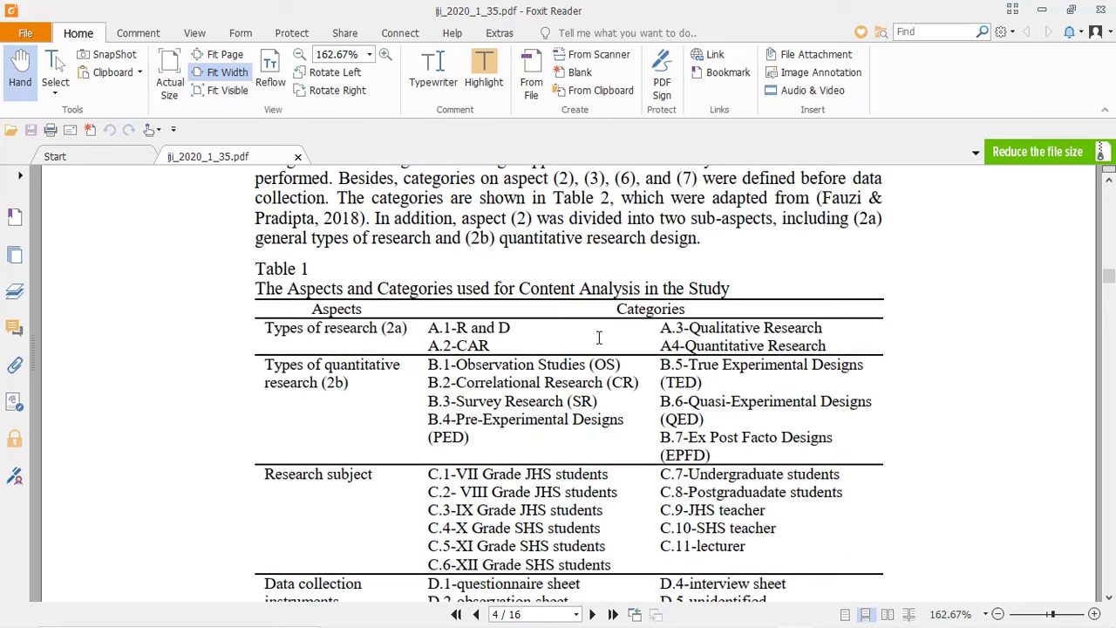
scroll(584, 314, up, 1)
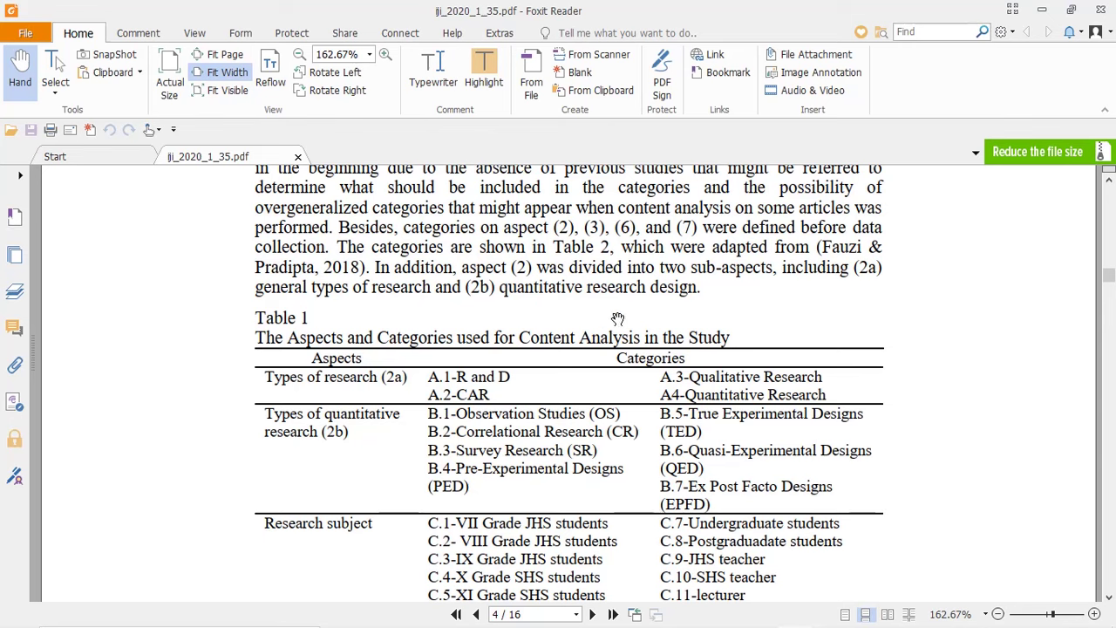
scroll(600, 318, up, 3)
scroll(598, 343, down, 2)
scroll(518, 334, down, 2)
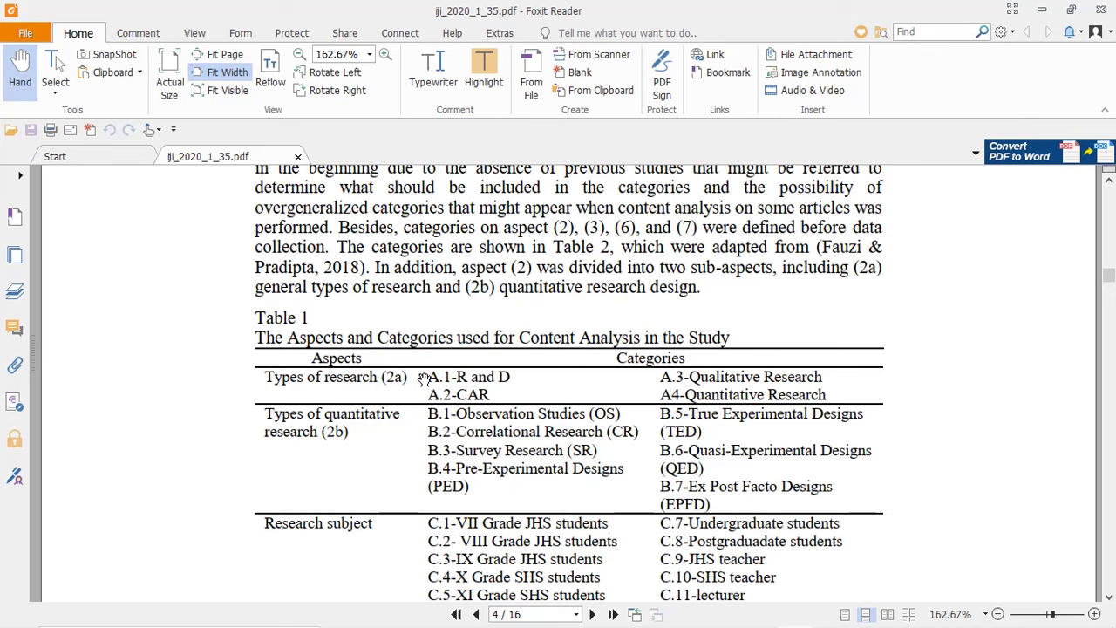
scroll(446, 370, down, 3)
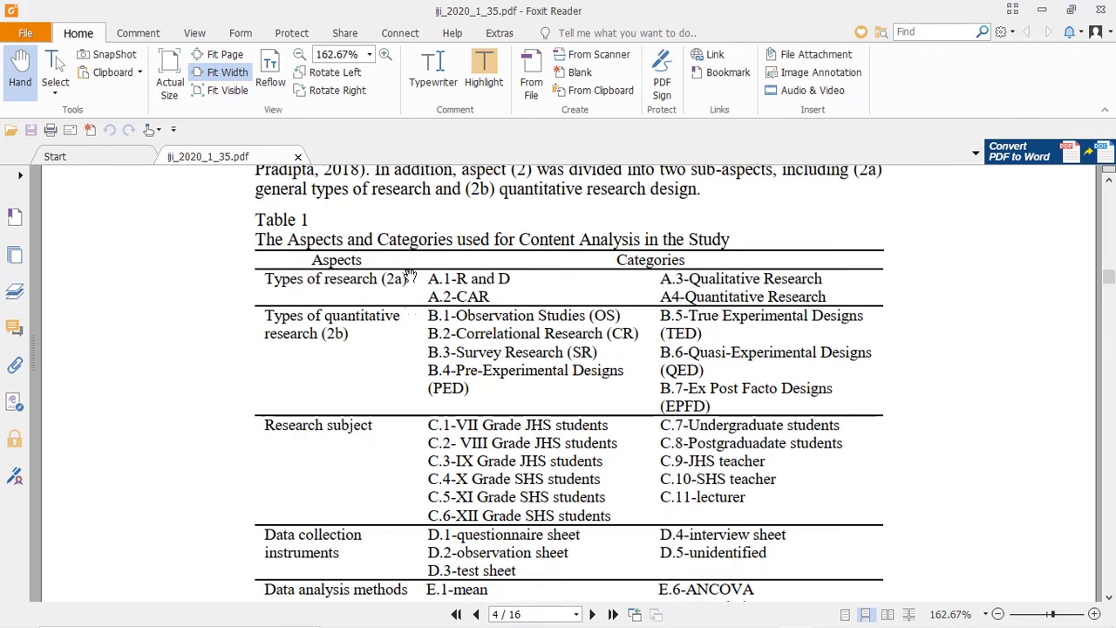
Step: Review the Research Instrument paragraph again and go through Table 1's categories from types of research to data analysis methods
scroll(386, 297, up, 4)
scroll(386, 296, up, 3)
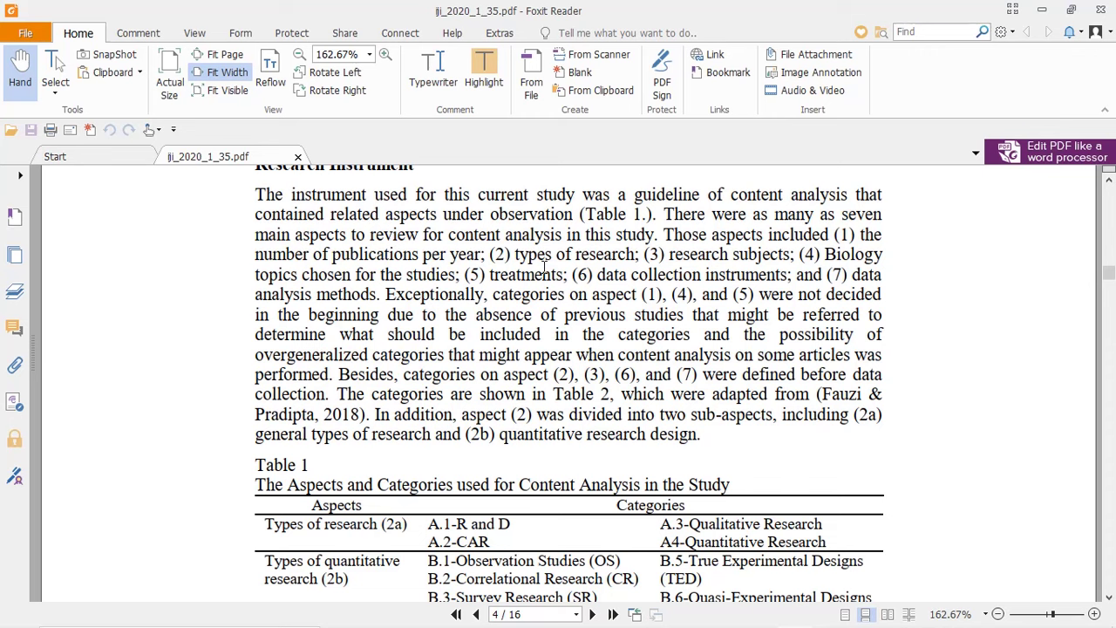
scroll(545, 266, down, 3)
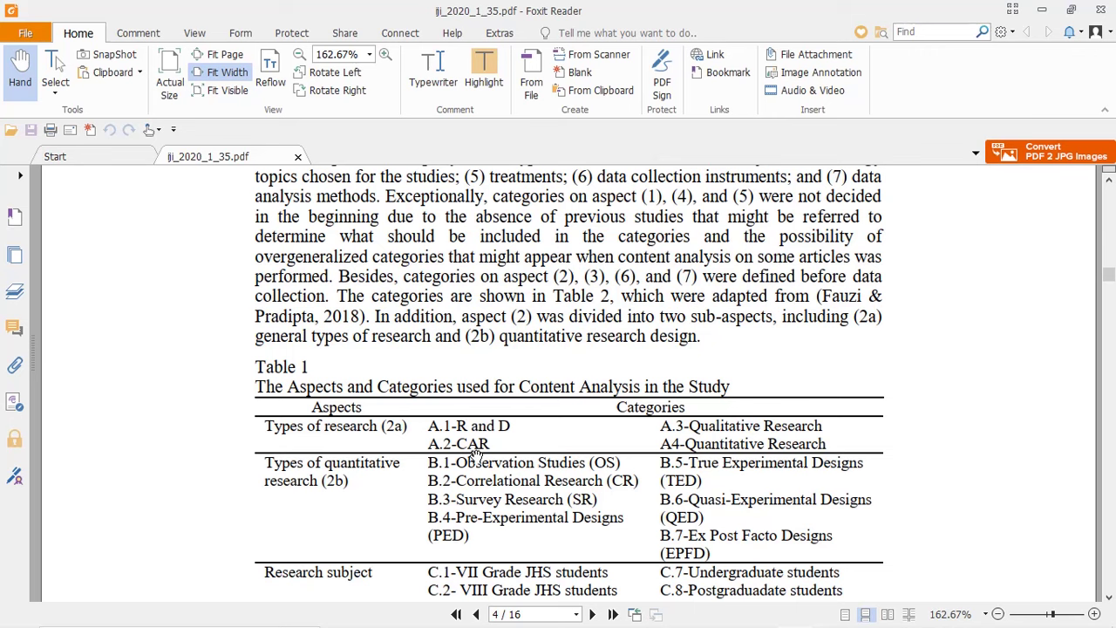
scroll(463, 462, down, 3)
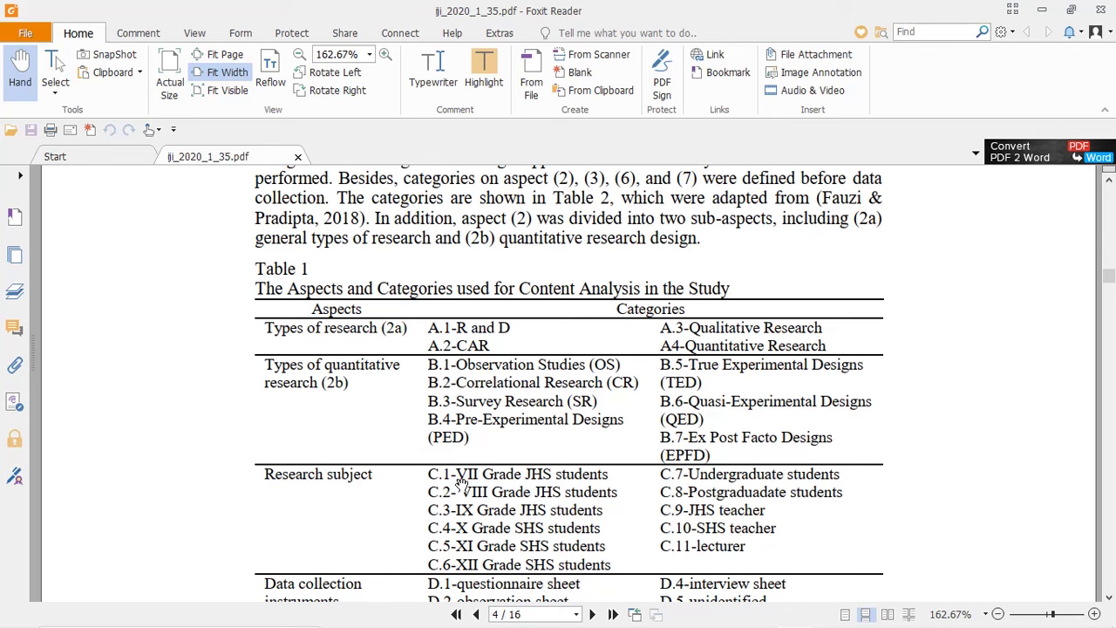
scroll(518, 402, down, 3)
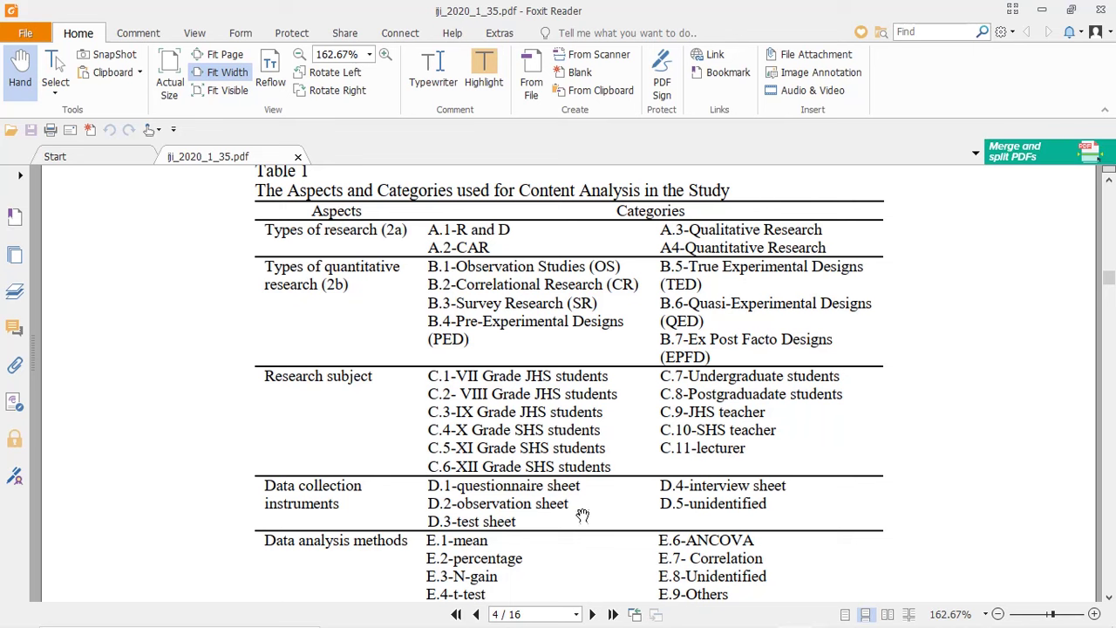
scroll(583, 519, down, 1)
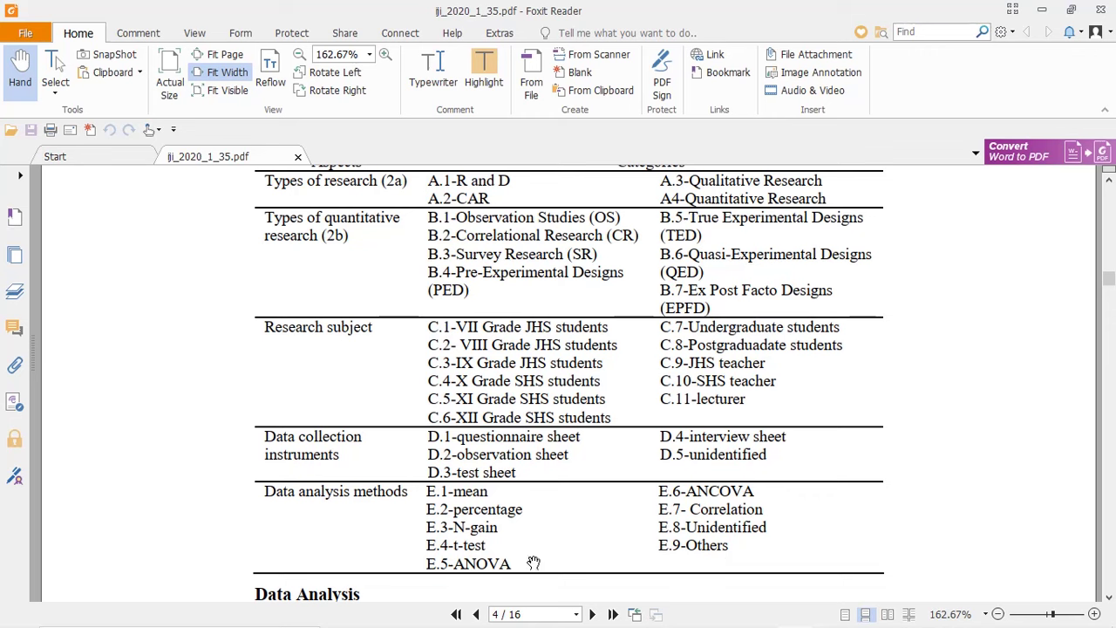
scroll(473, 243, down, 3)
scroll(473, 242, up, 5)
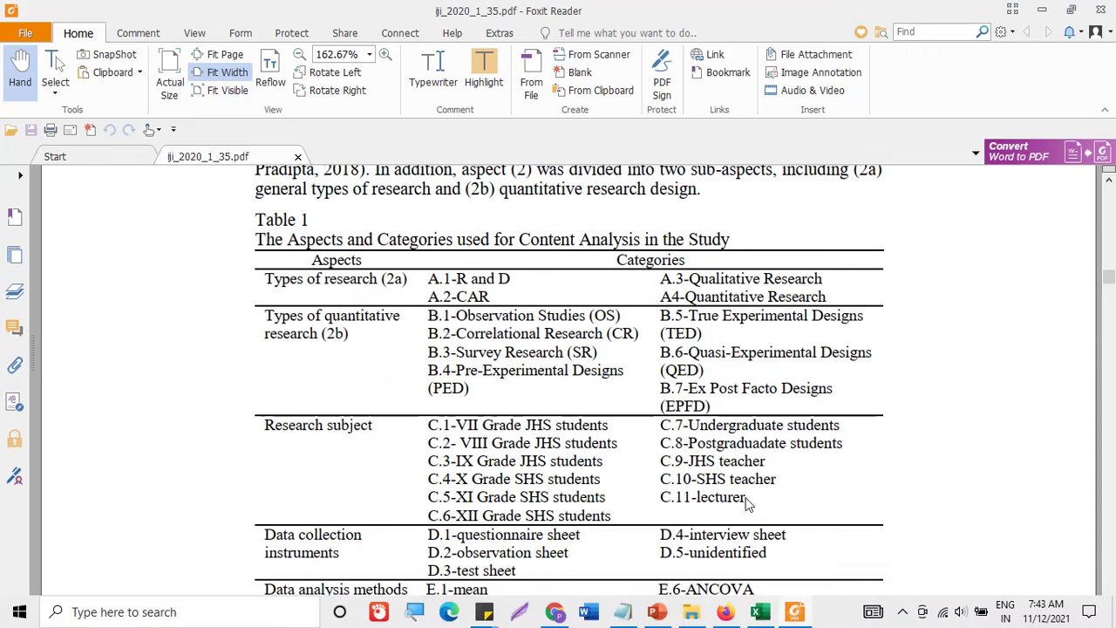
Step: Switch to the Jurnal folder in File Explorer and look through the full list of numbered article PDFs
click(760, 611)
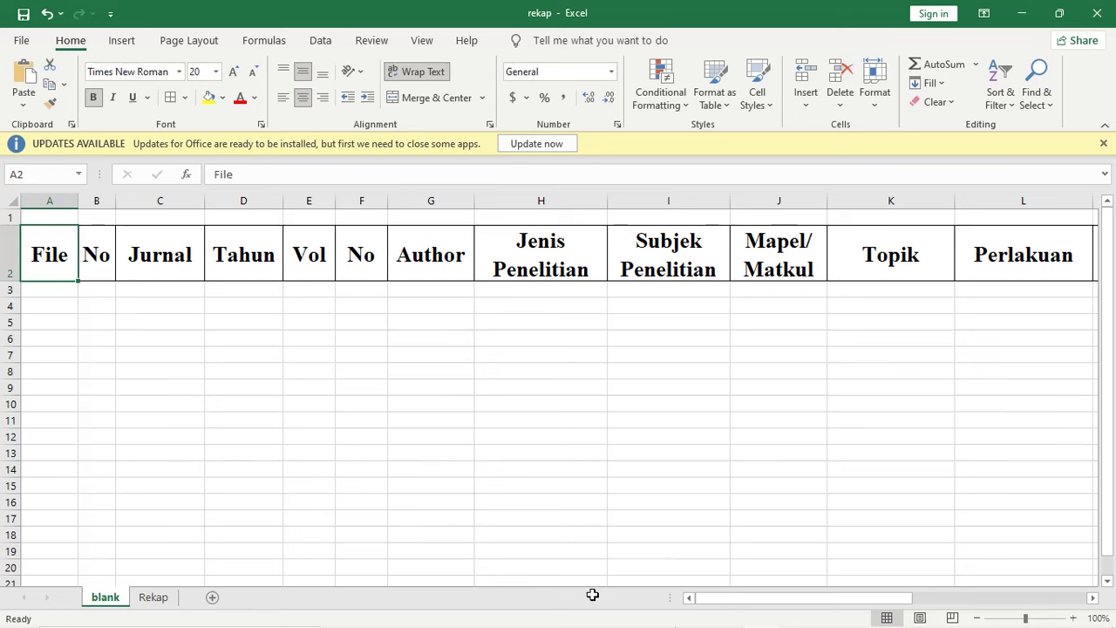
click(690, 612)
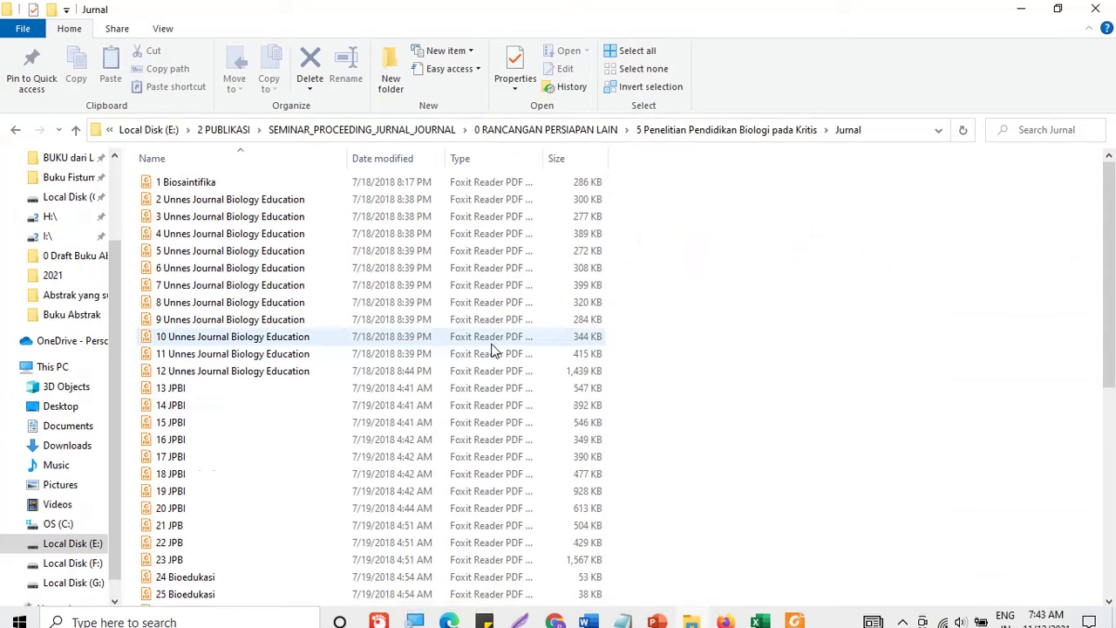
scroll(493, 351, down, 8)
scroll(462, 420, up, 3)
scroll(523, 419, up, 5)
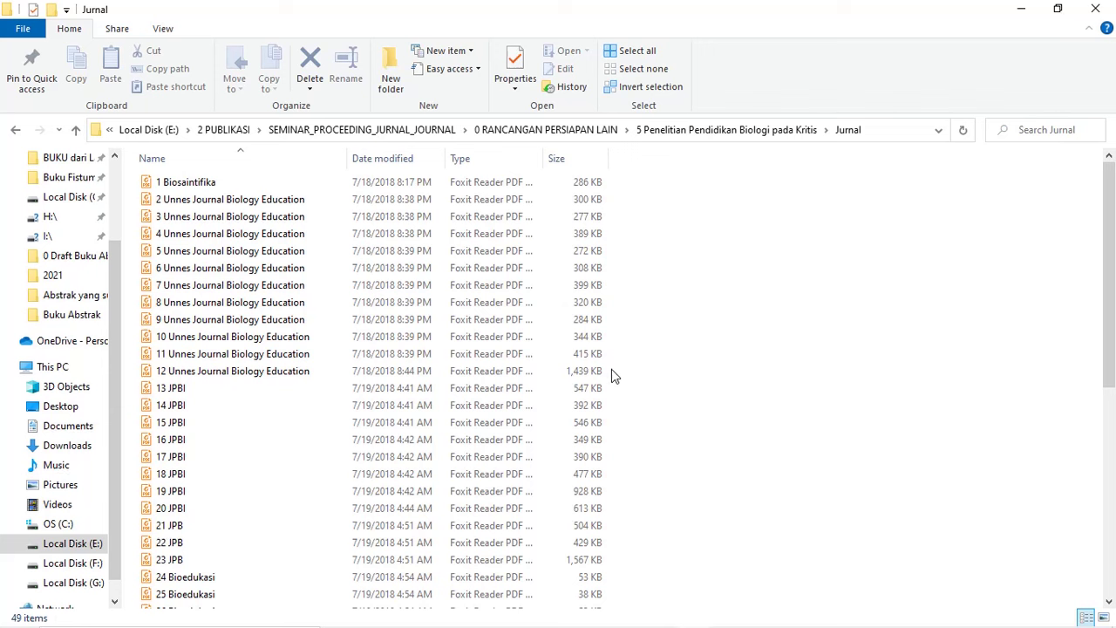
Step: Return to the rekap workbook in Excel and select the first empty cell under File, A3, on the blank sheet
mouse_move(691, 620)
mouse_move(792, 612)
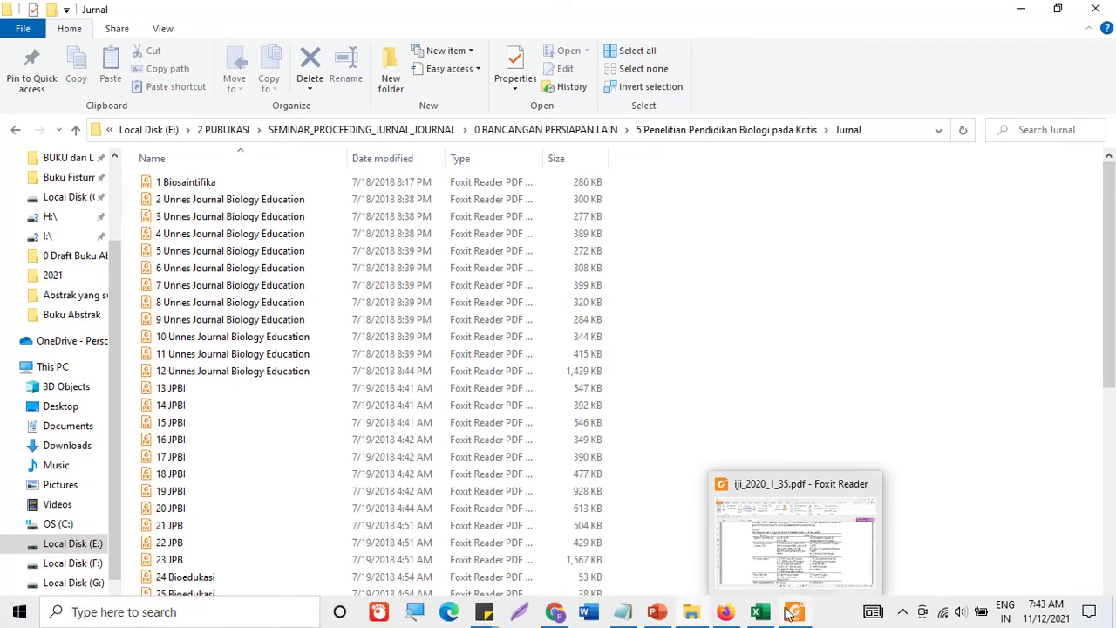
click(789, 614)
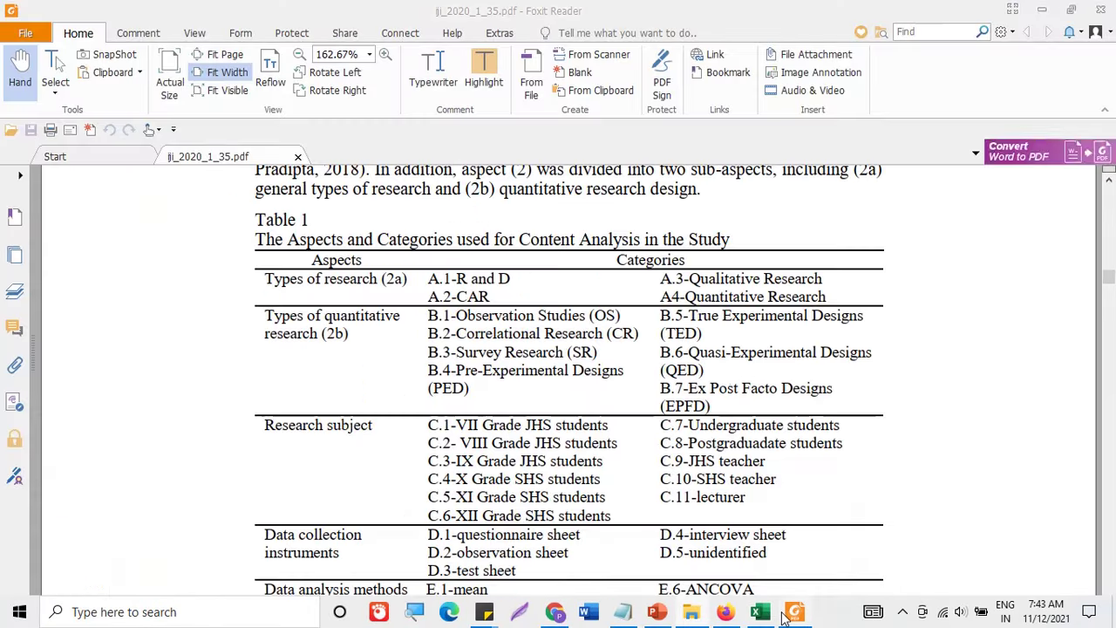
click(755, 610)
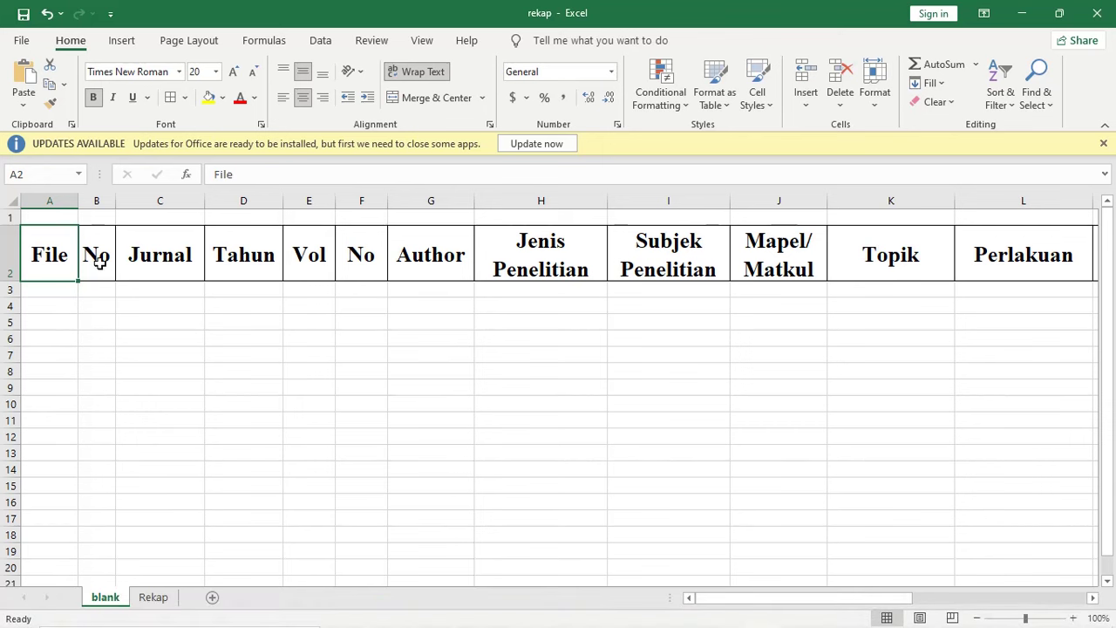
click(64, 296)
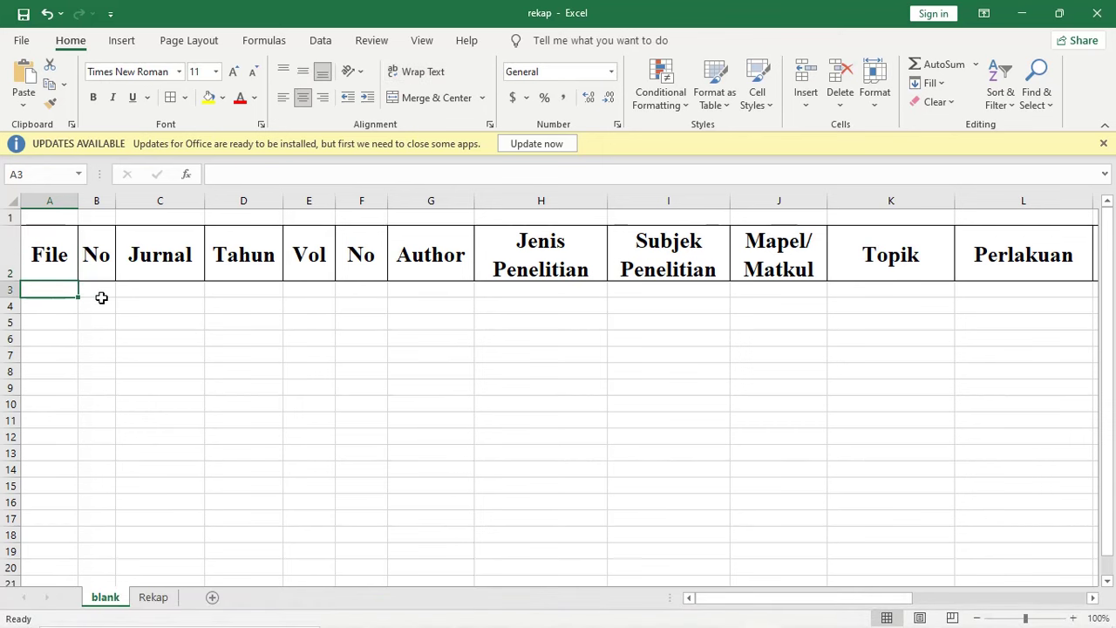
click(99, 299)
key(Right)
key(Right)
key(Left)
key(Left)
key(Left)
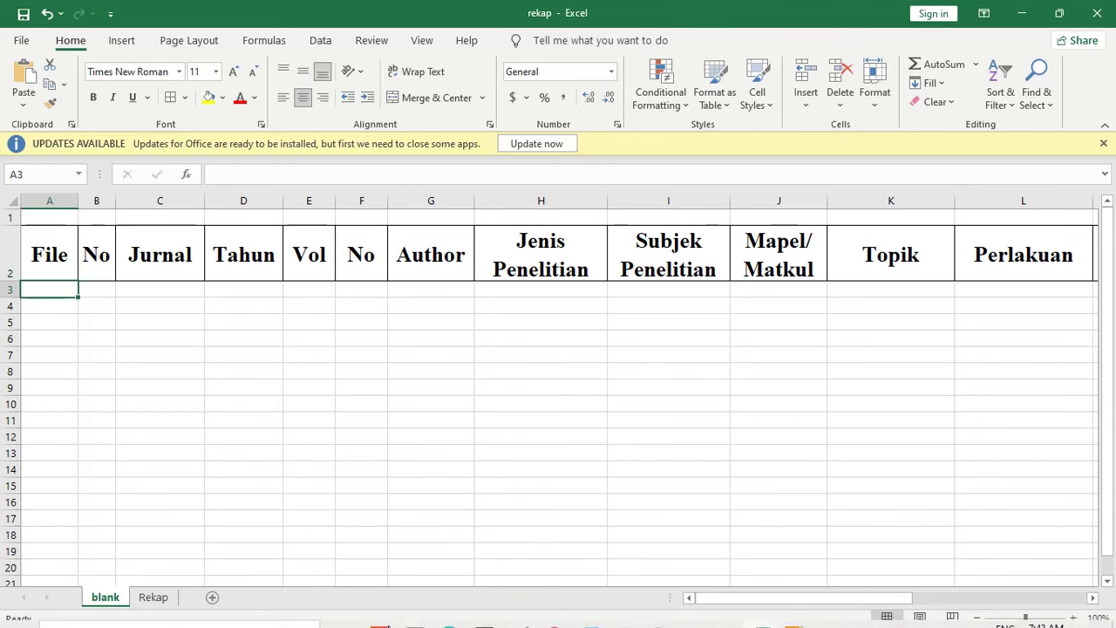
Step: Compare the file numbering in the Jurnal folder with the File and No headings on the blank sheet in Excel
click(688, 611)
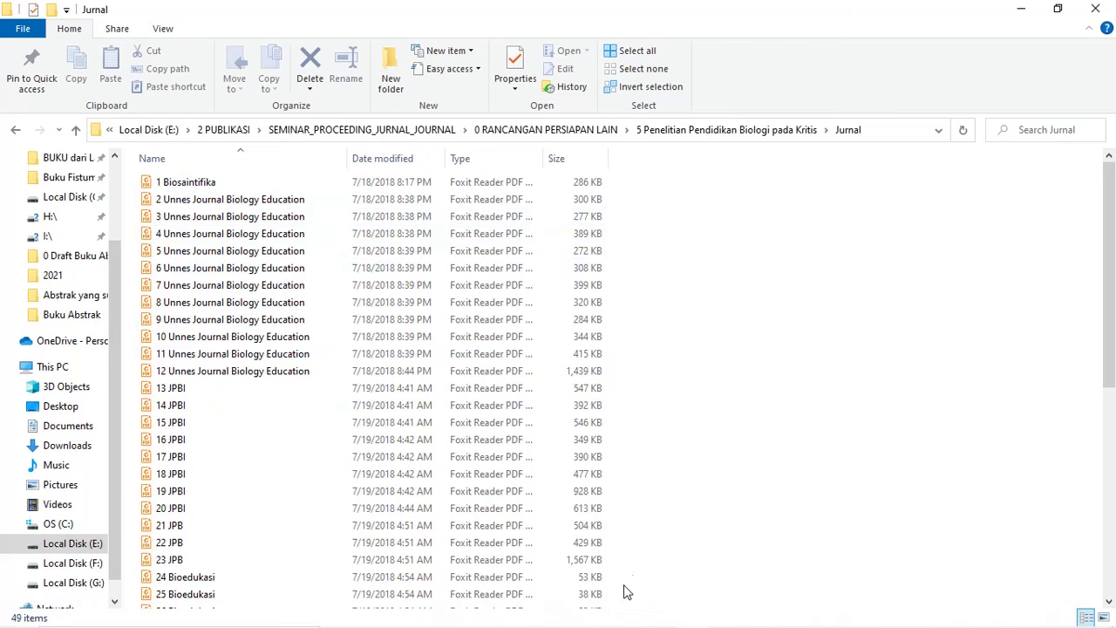
mouse_move(737, 593)
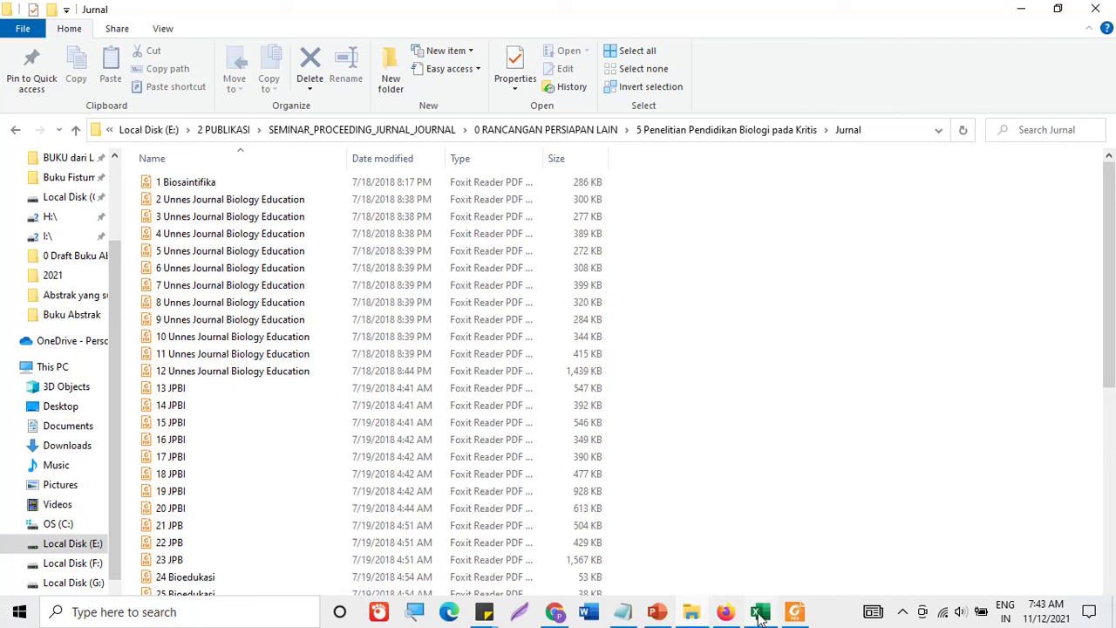
click(760, 613)
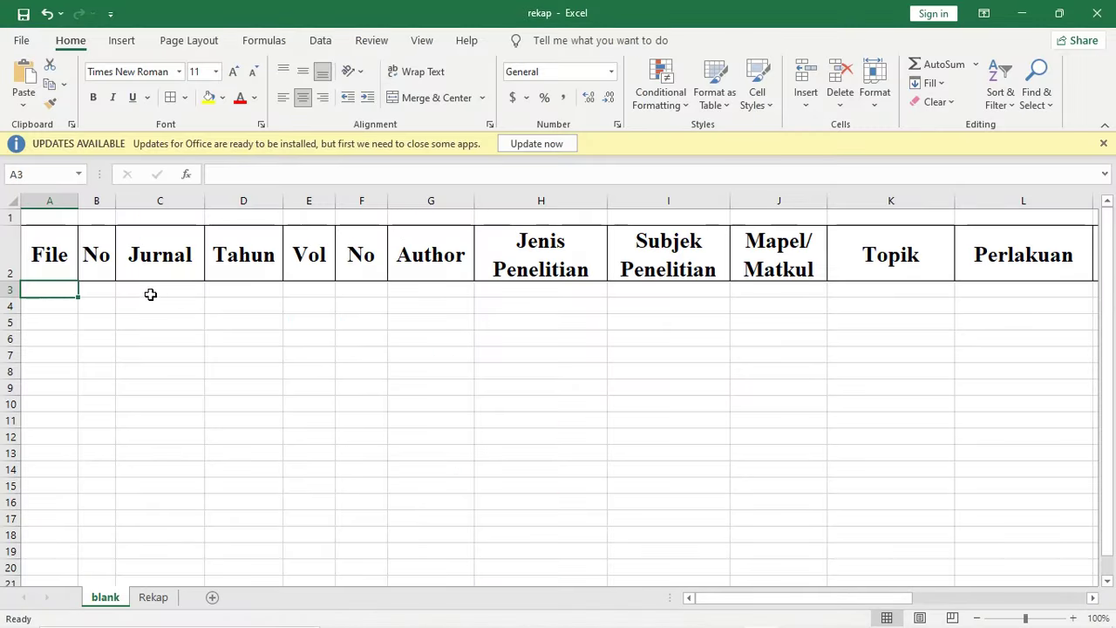
click(41, 253)
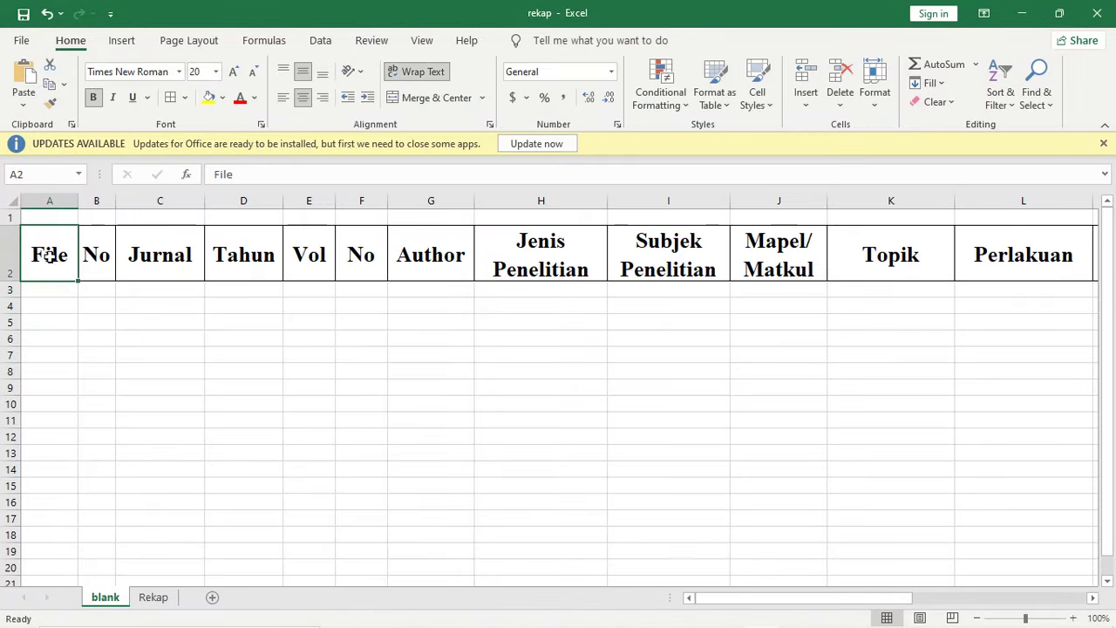
click(105, 240)
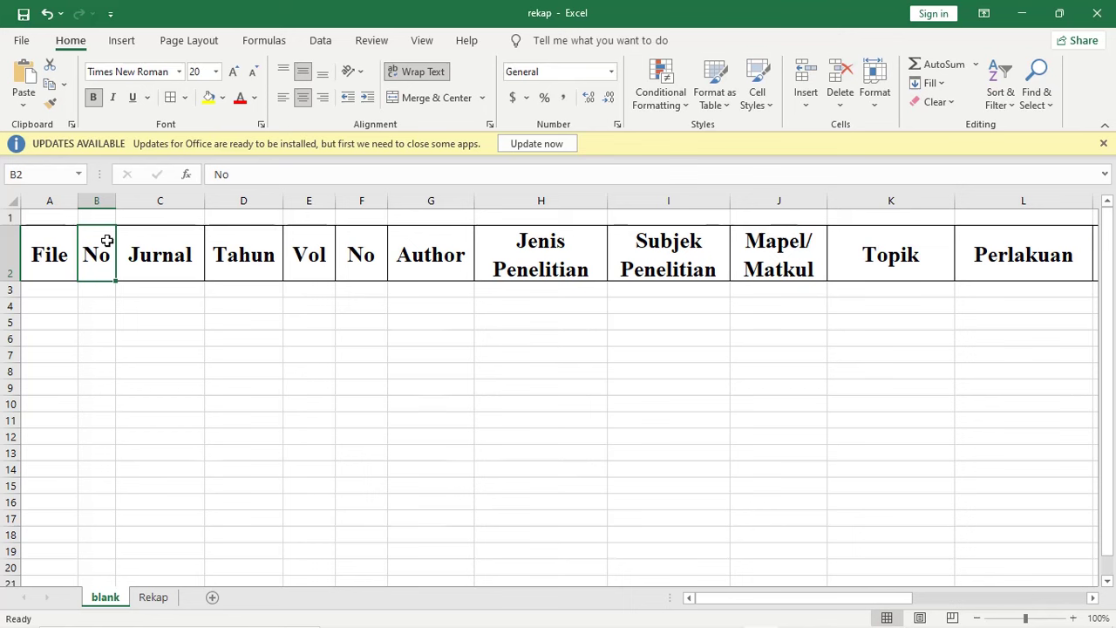
click(47, 294)
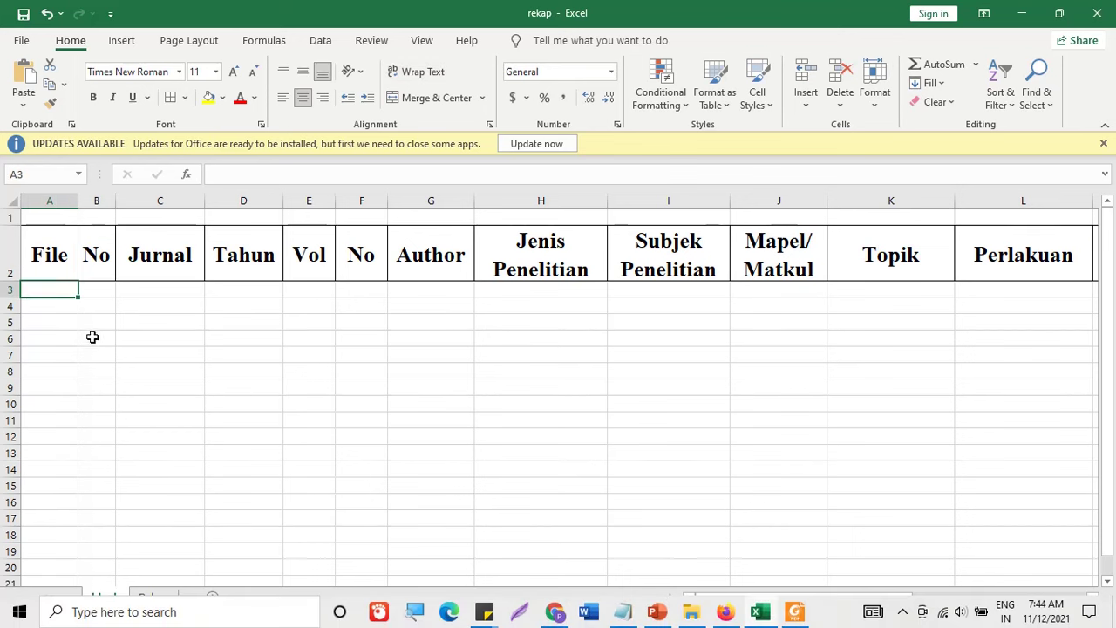
Step: Check the first PDF's number in the Jurnal folder, and enter 1 under both File and No in row 3 in Excel
mouse_move(633, 619)
click(690, 611)
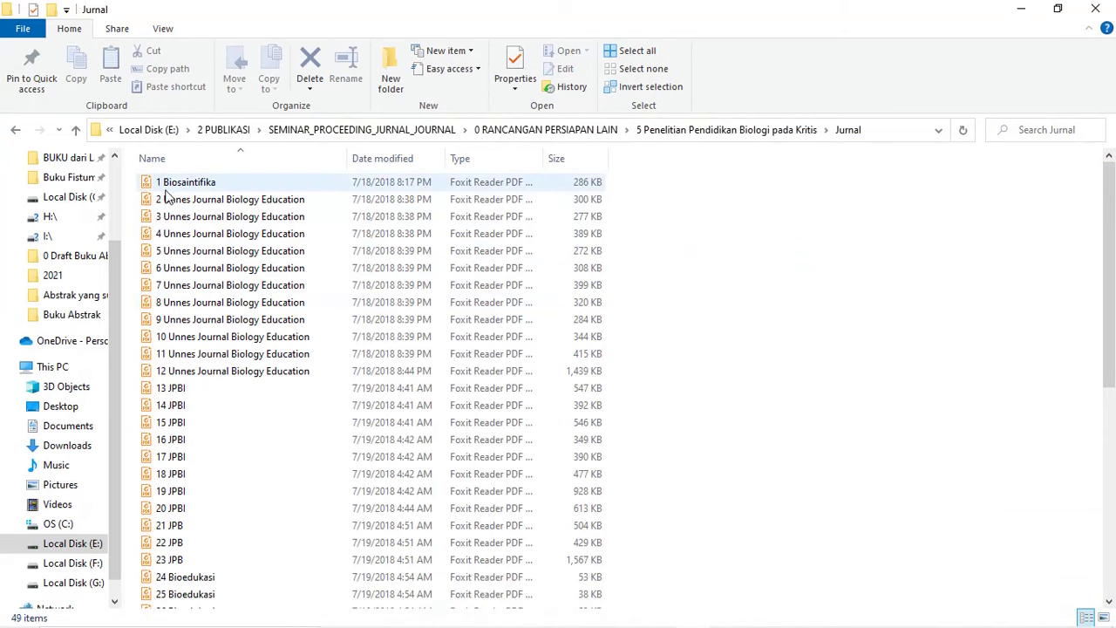
click(1016, 12)
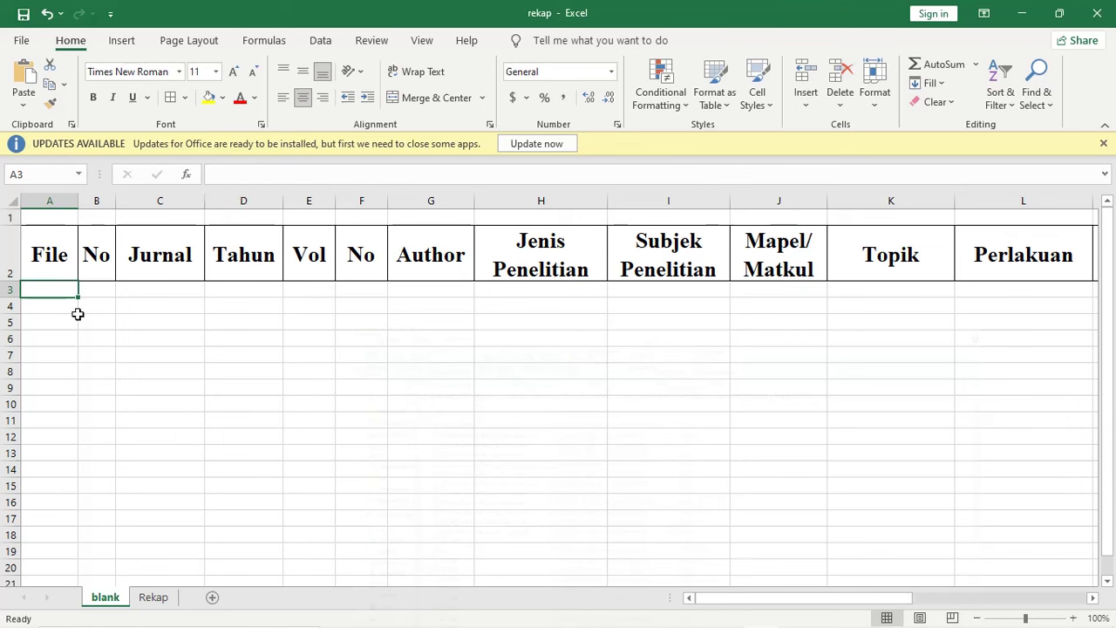
text(1)
click(96, 293)
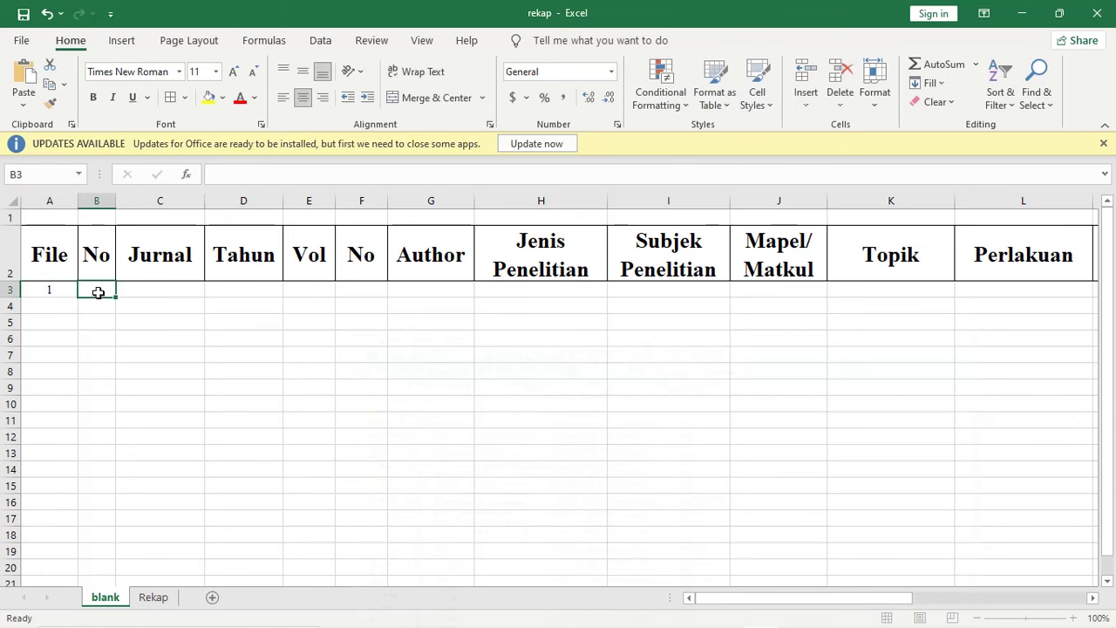
text(1)
click(104, 310)
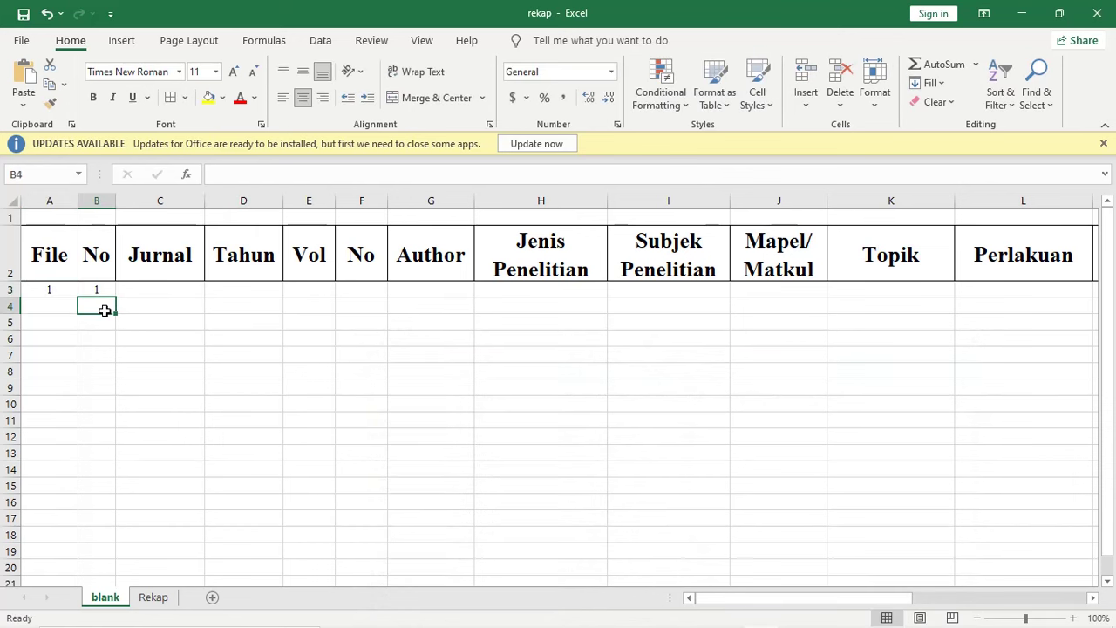
Step: Enter Biosaintifika as the journal name in cell C3 under Jurnal
click(160, 289)
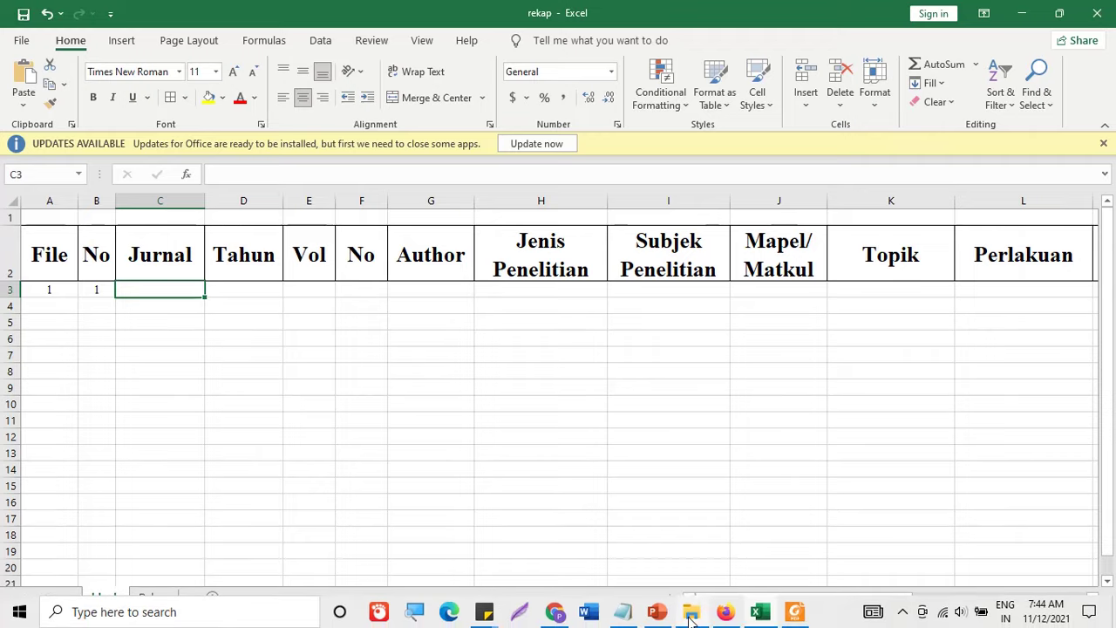
click(690, 614)
click(691, 614)
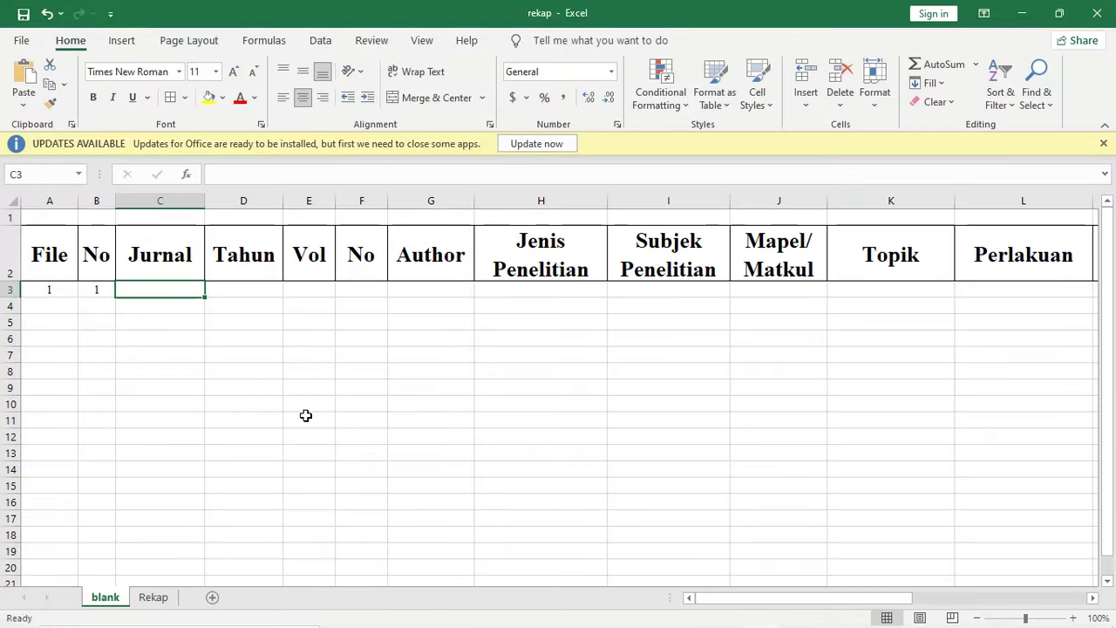
text(Biosai)
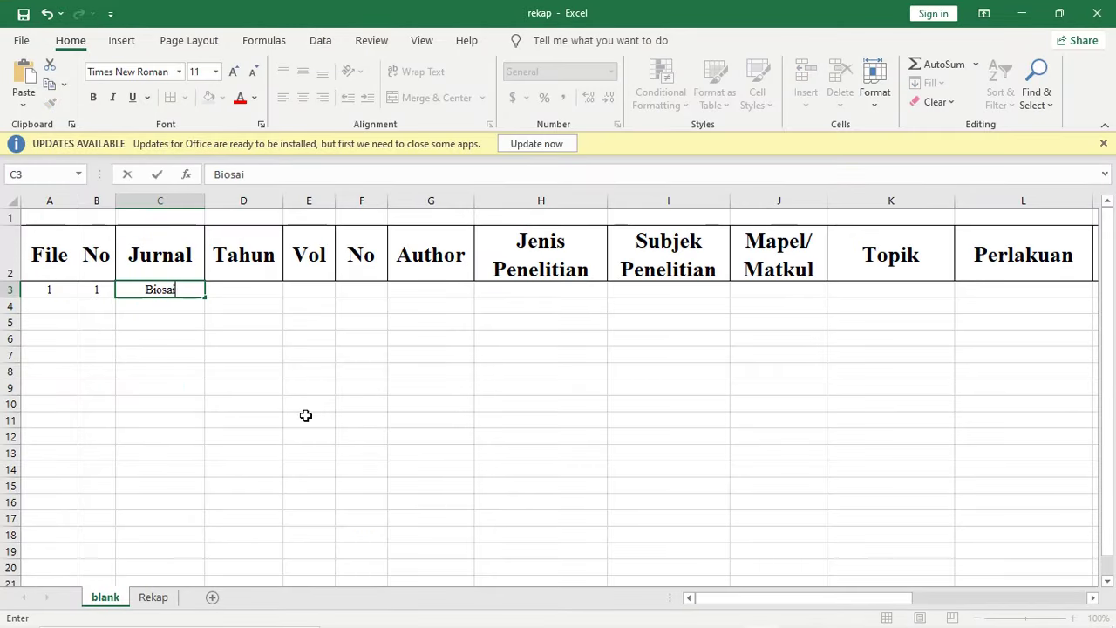
text(ntifika)
key(Return)
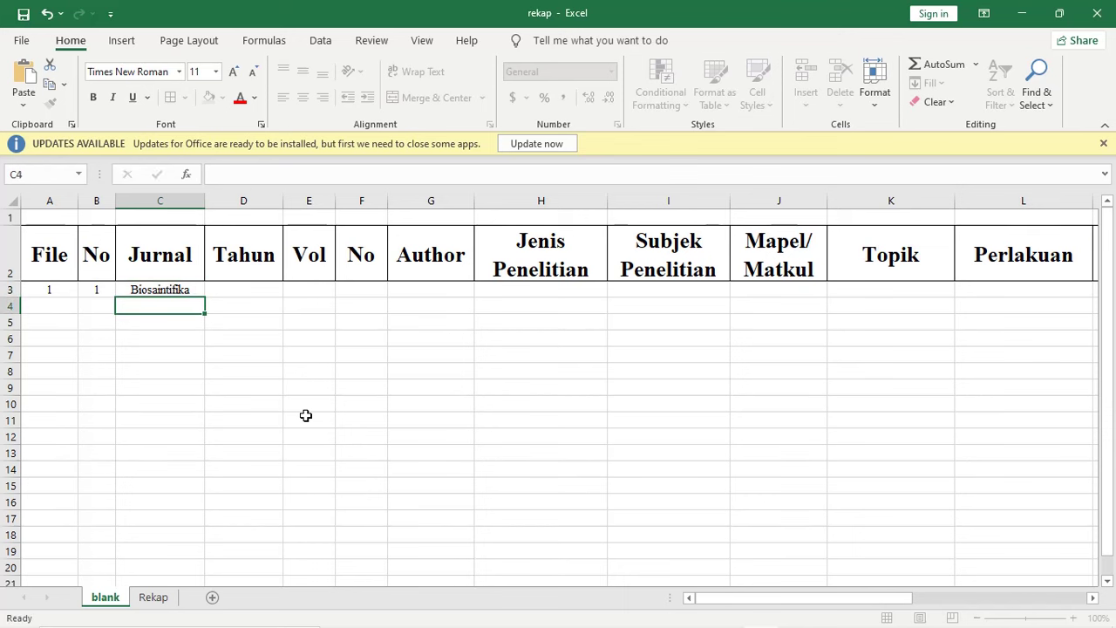
Step: Go along row 3 through the columns from Tahun to Analisis Data, and return to the cell under Jenis Penelitian
key(Up)
key(Right)
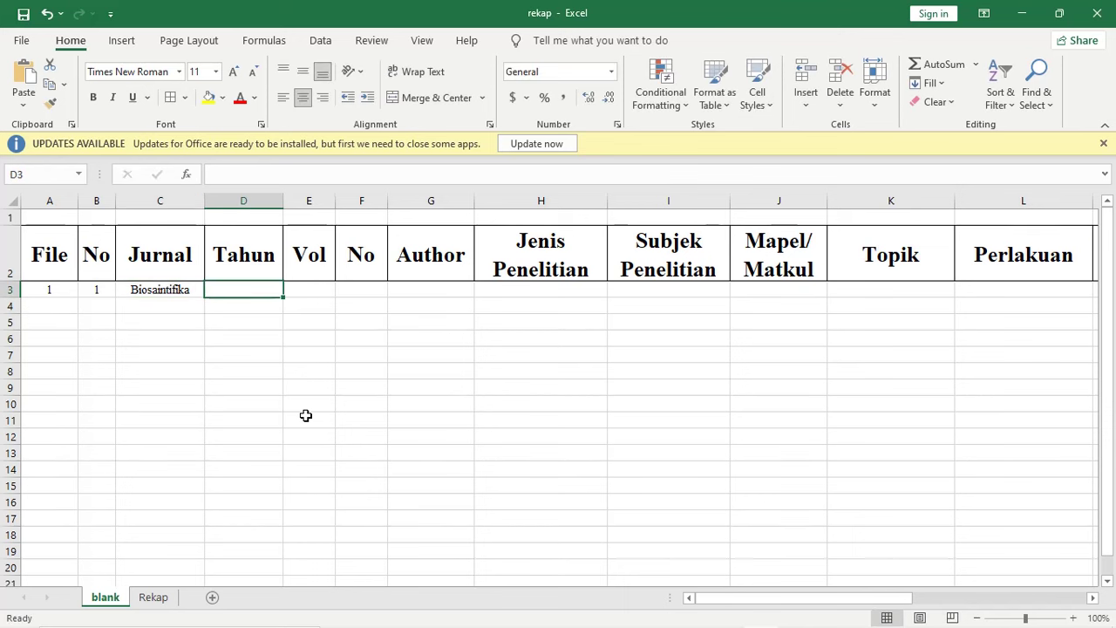
key(Right)
key(Right)
key(Right)
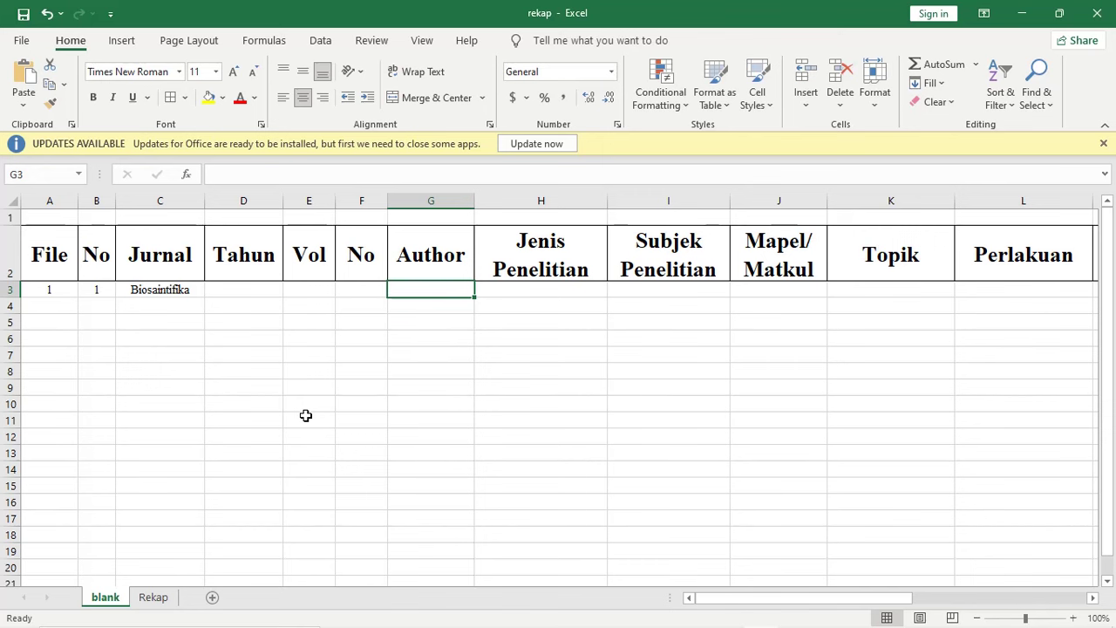
key(Right)
key(Right)
key(Right)
key(Right)
key(Right)
key(Right)
key(Right)
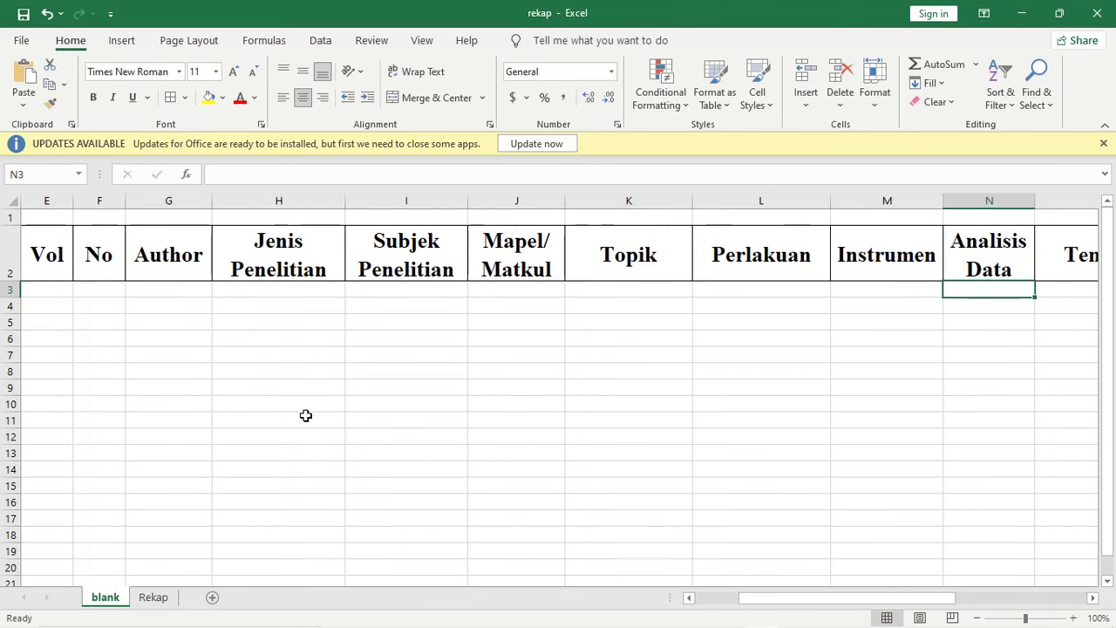
key(Left)
key(Left)
key(Left)
key(Left)
key(Left)
key(Left)
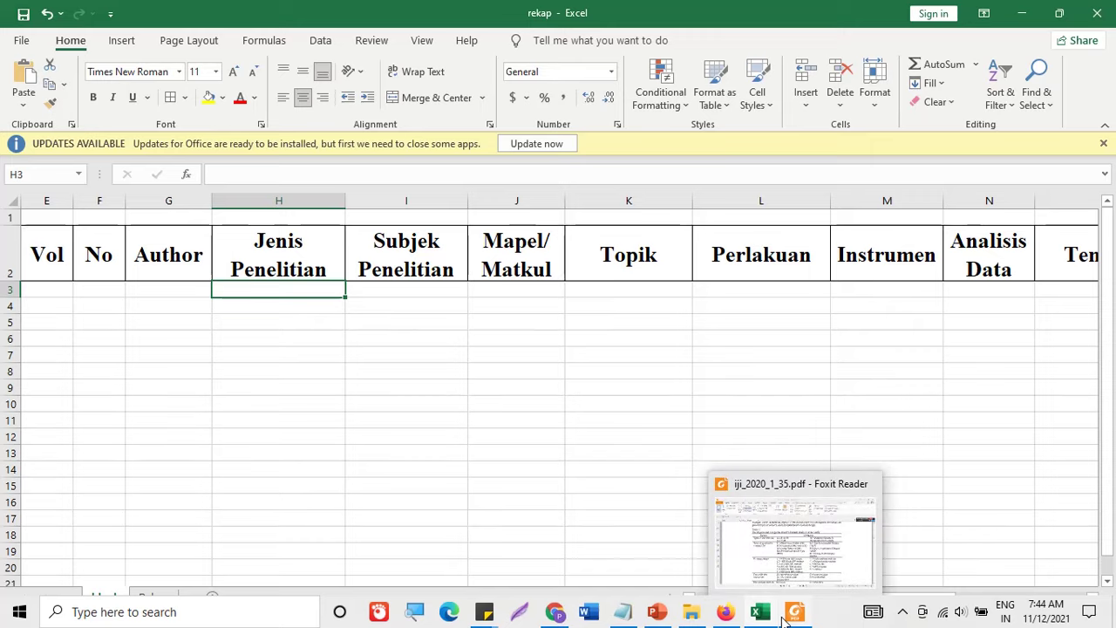
Step: Consult the research type categories in iji_2020_1_35.pdf in Foxit Reader, and return to the Jenis Penelitian cell in Excel
click(791, 613)
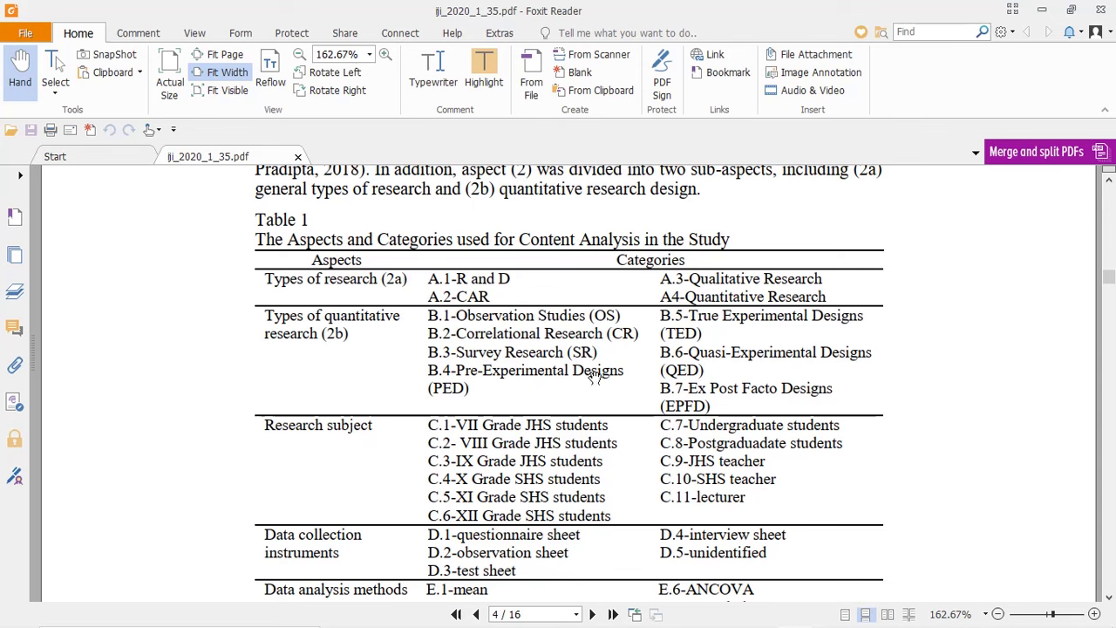
click(795, 613)
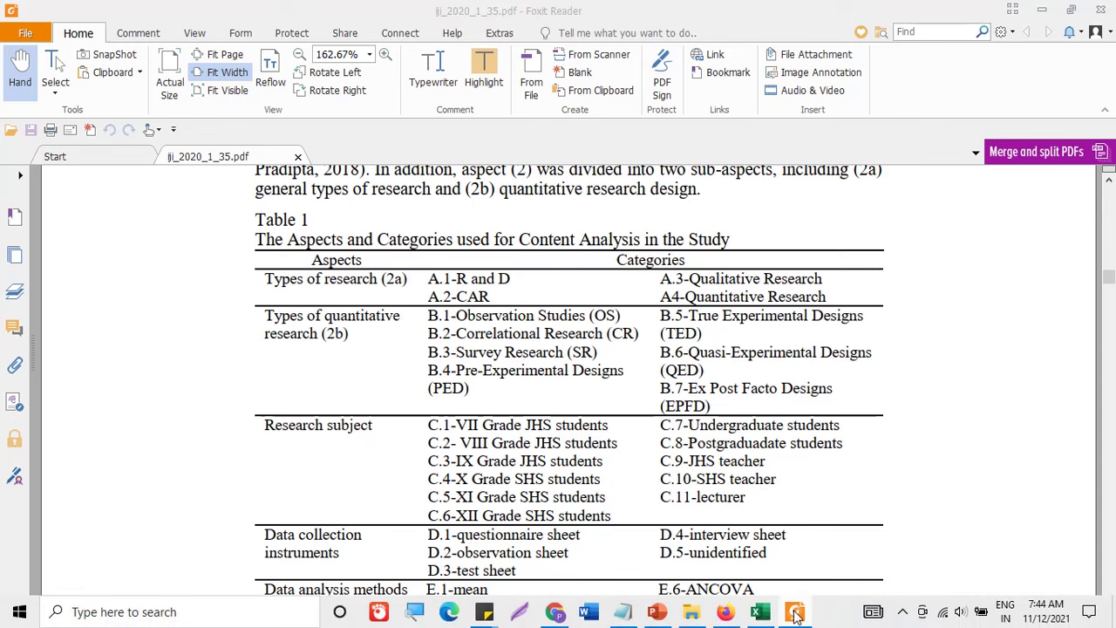
click(760, 612)
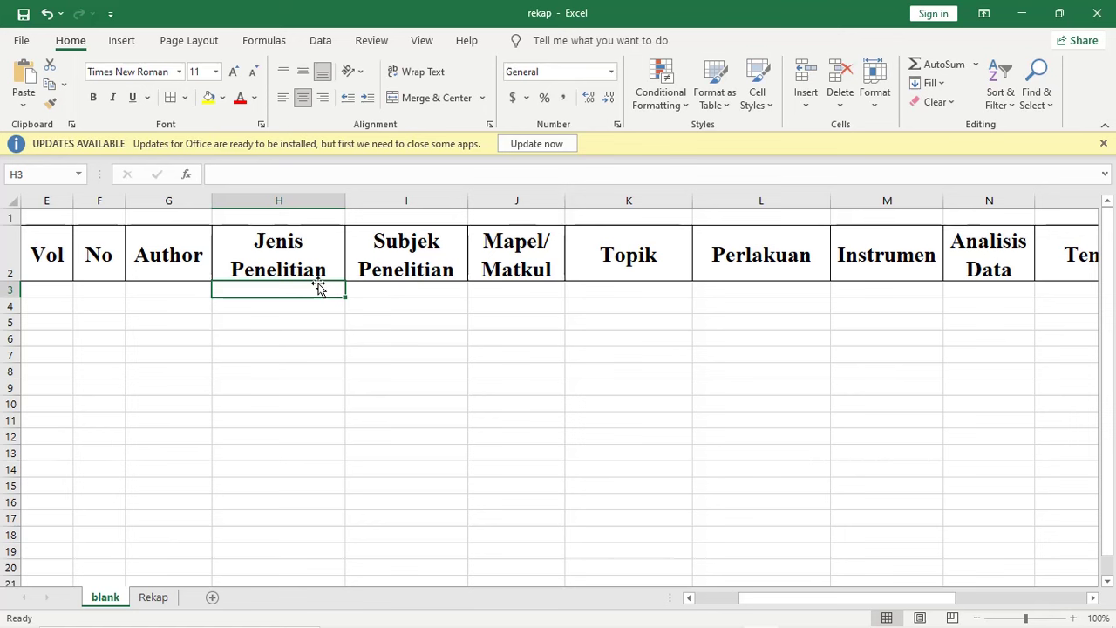
Step: Go along row 3 of the blank sheet through the cells from Subjek Penelitian to Instrumen
key(Right)
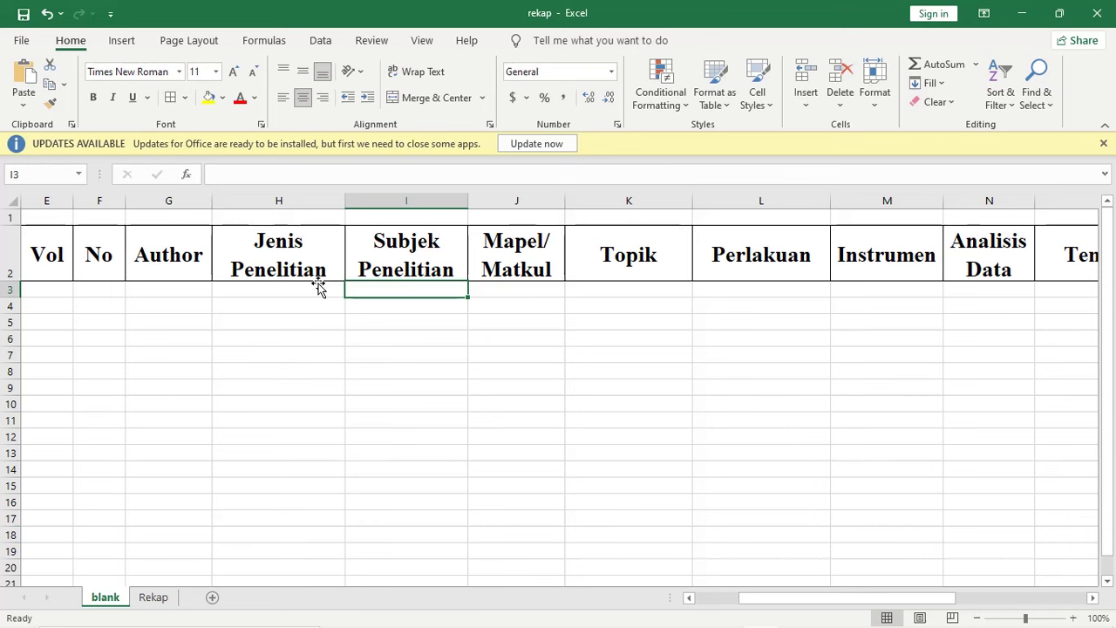
key(Right)
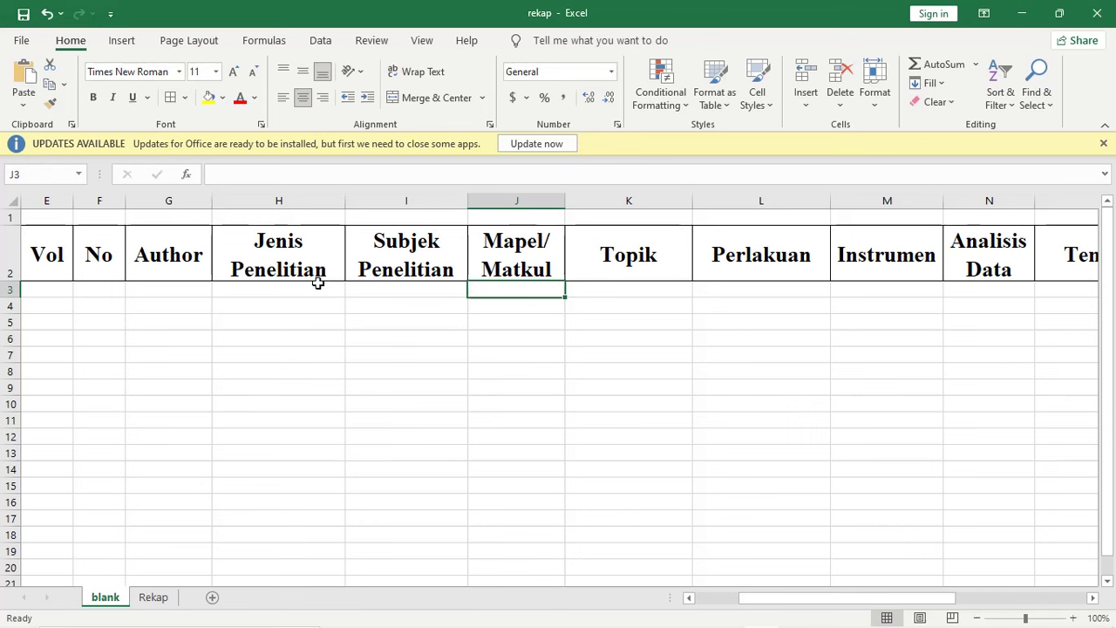
key(Right)
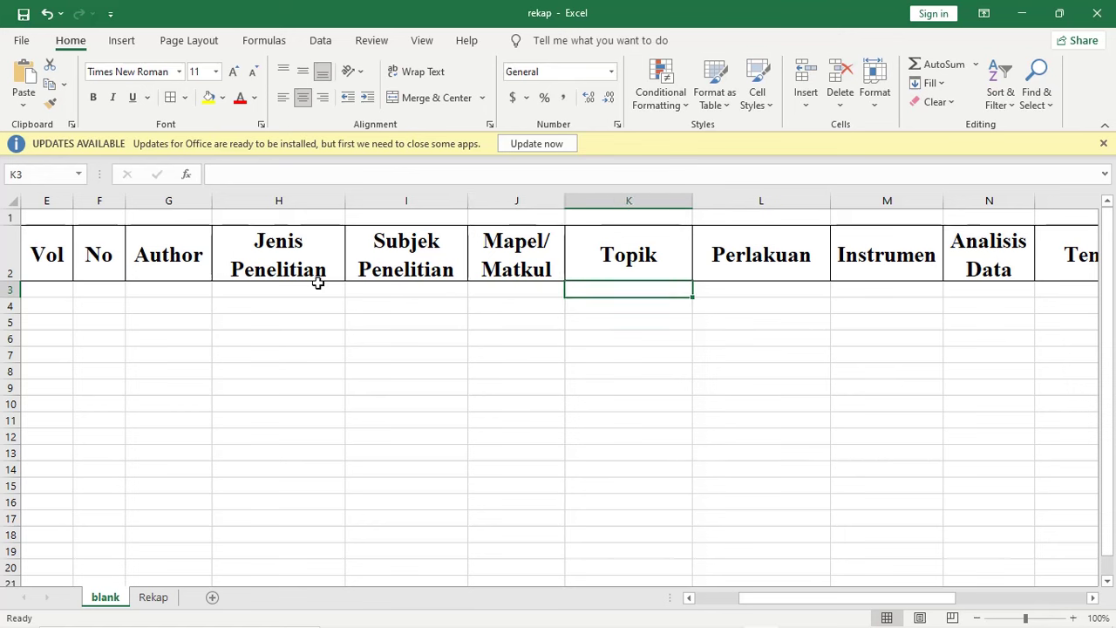
key(Left)
key(Right)
key(Left)
key(Right)
key(Left)
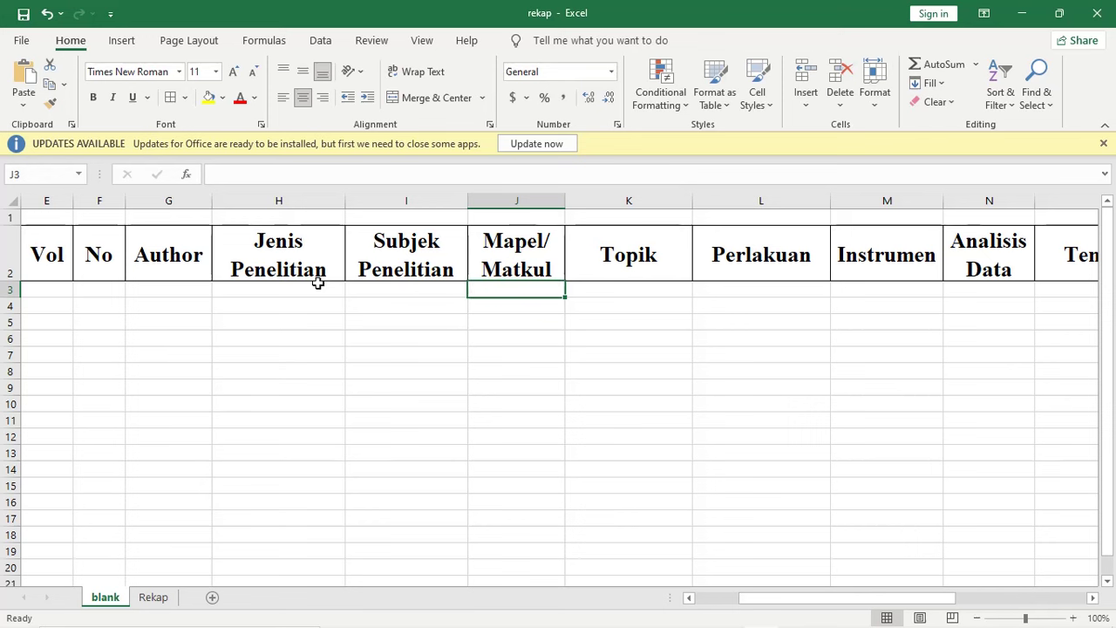
key(Right)
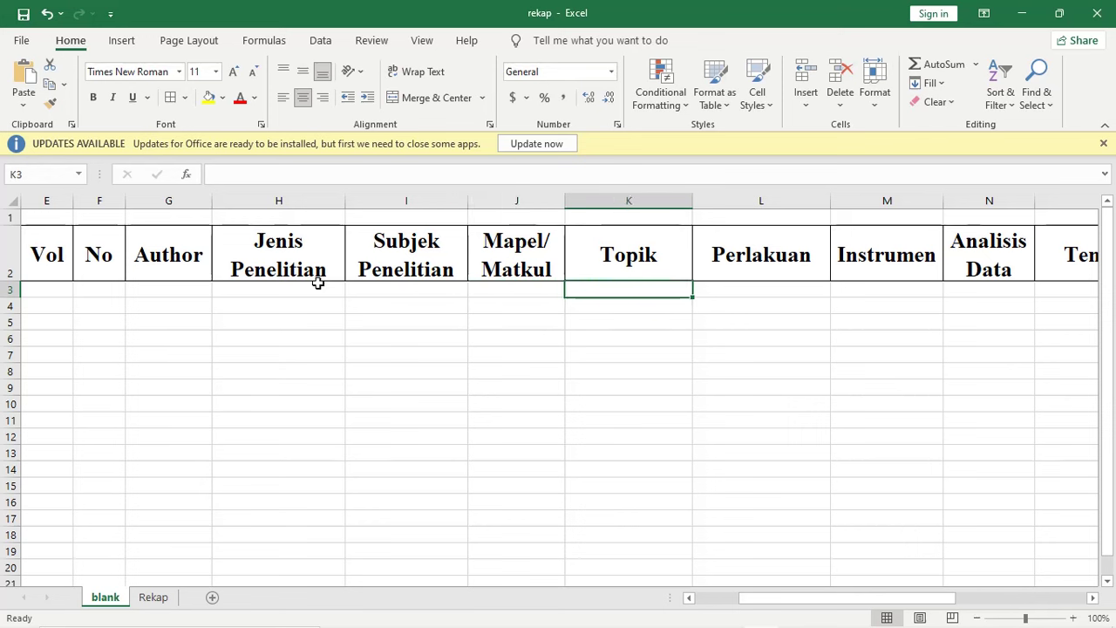
key(Right)
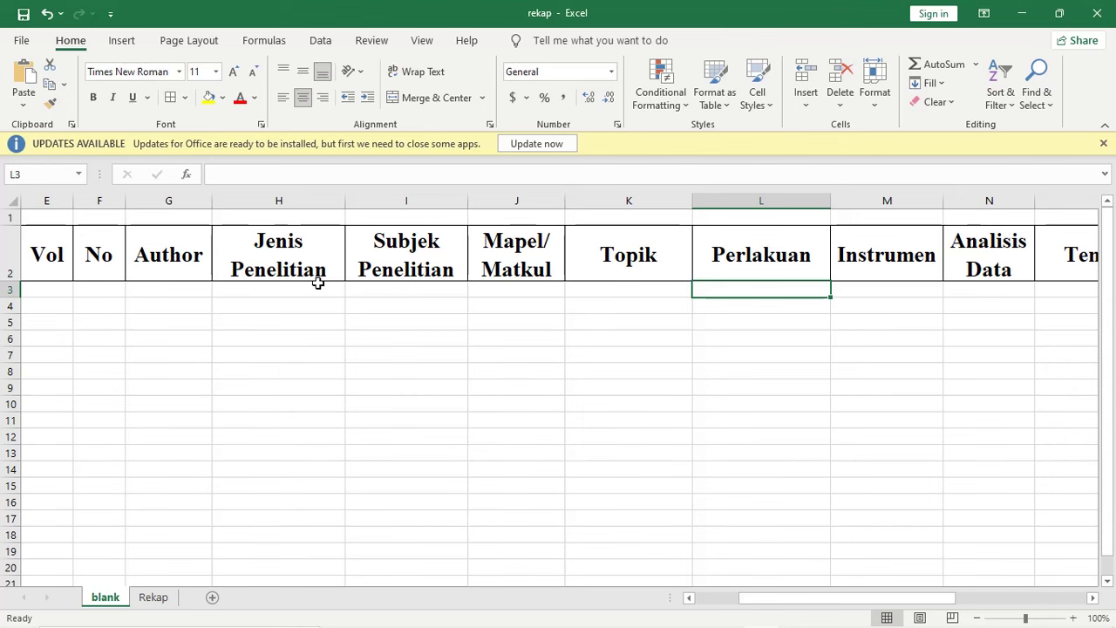
key(Right)
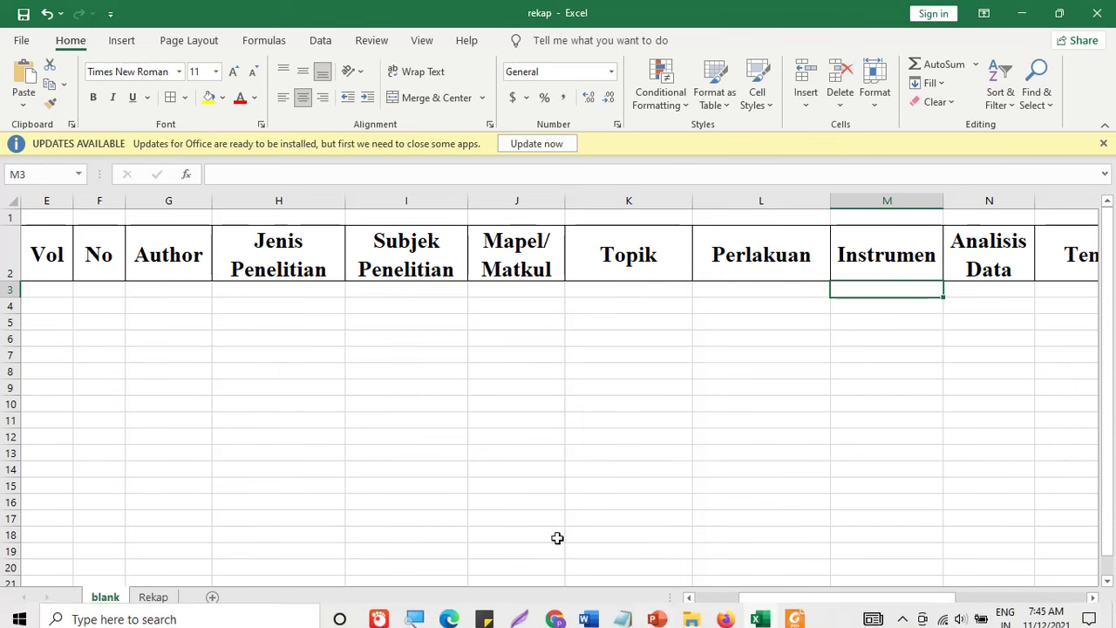
Step: Consult the data collection instrument categories in iji_2020_1_35.pdf in Foxit Reader, and return to the rekap workbook in Excel
click(775, 615)
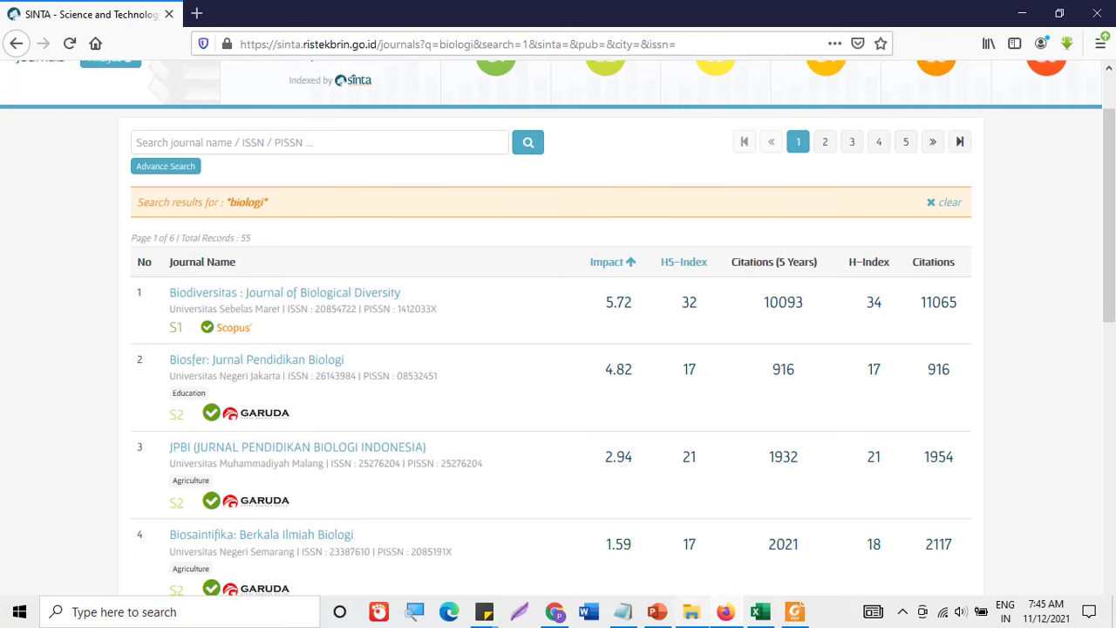
click(796, 611)
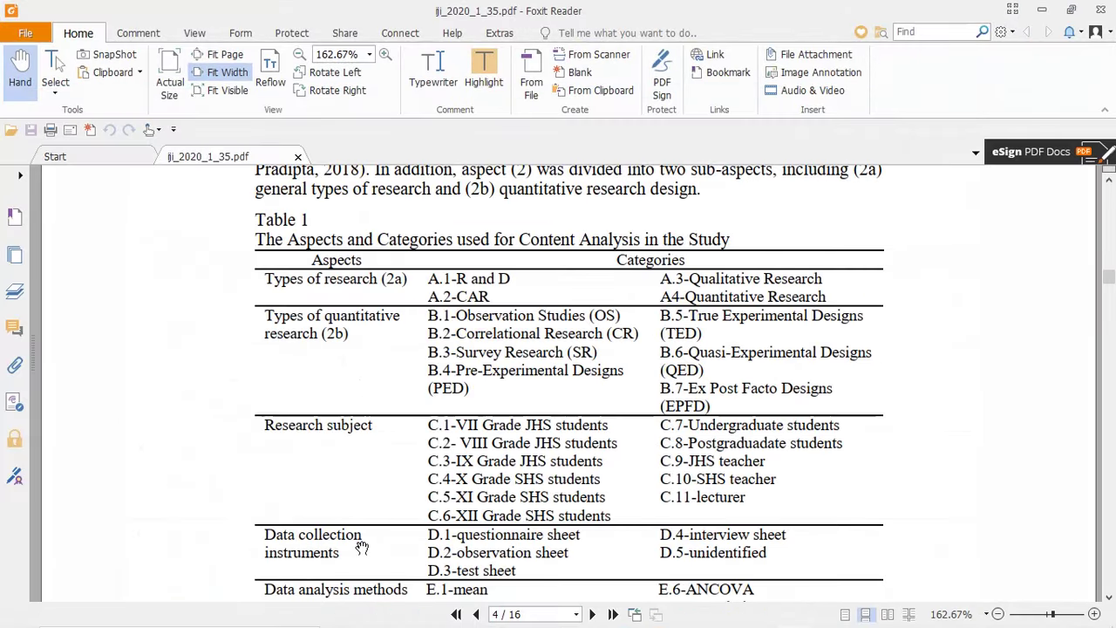
scroll(361, 547, down, 2)
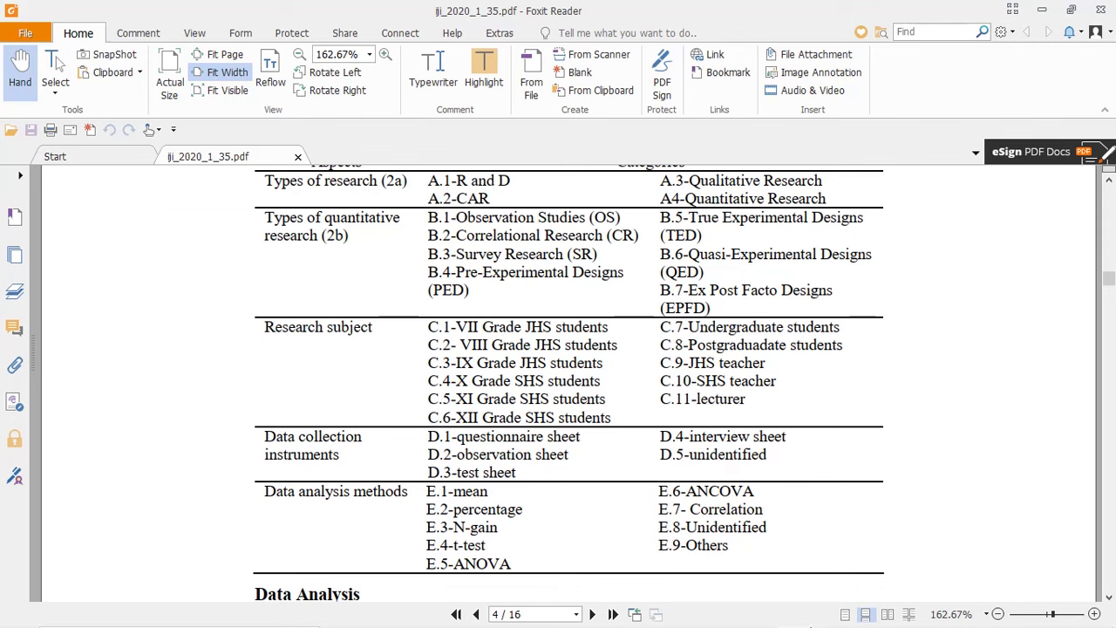
click(817, 620)
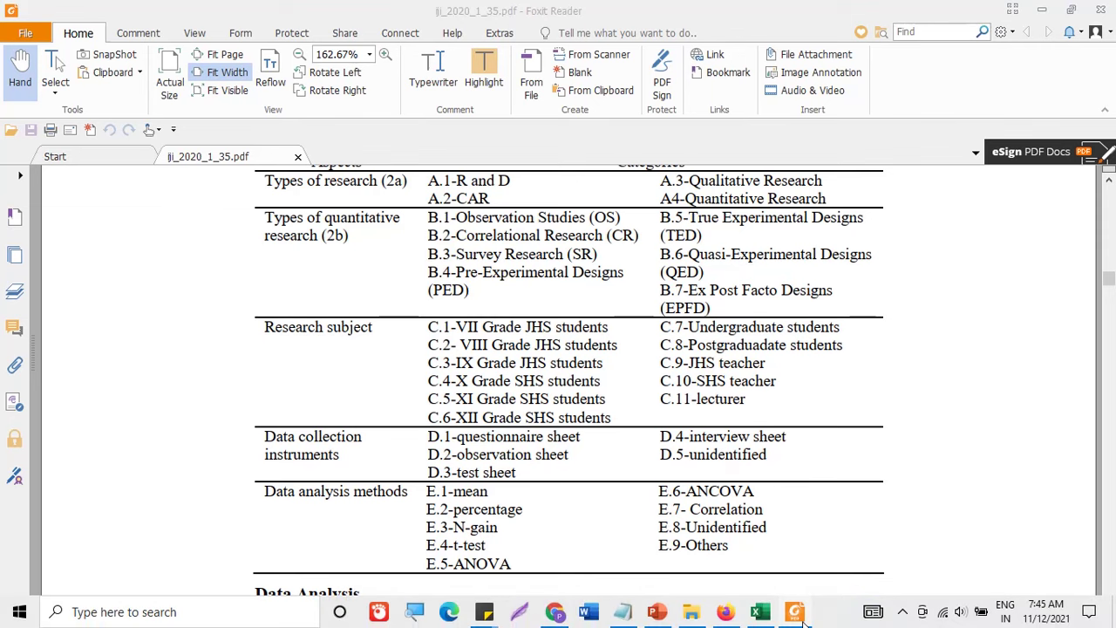
click(761, 615)
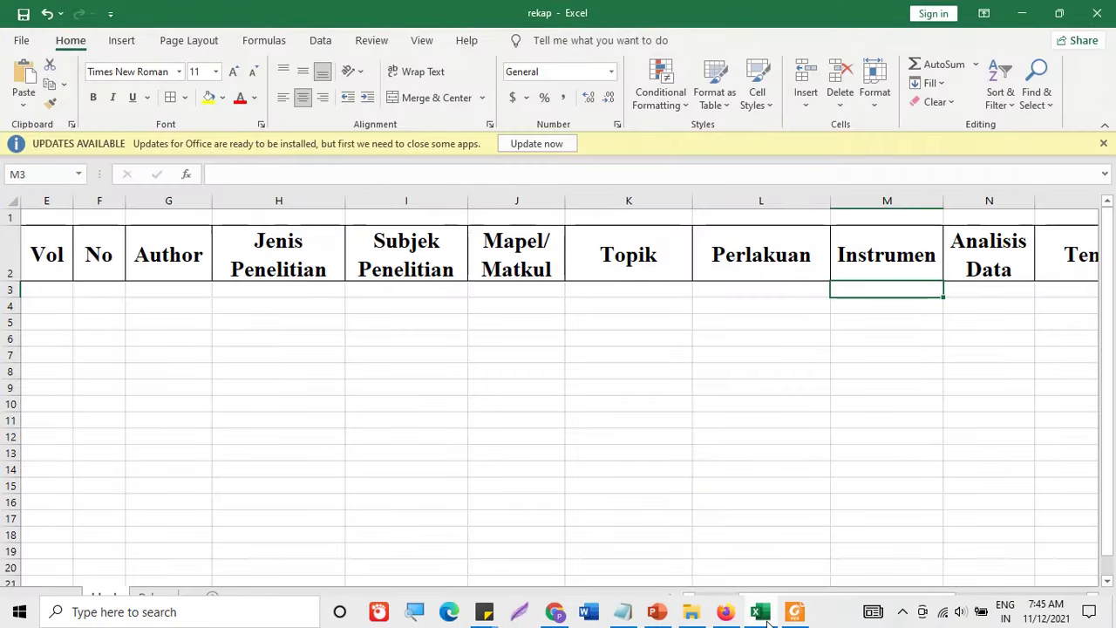
click(766, 617)
click(766, 617)
click(766, 617)
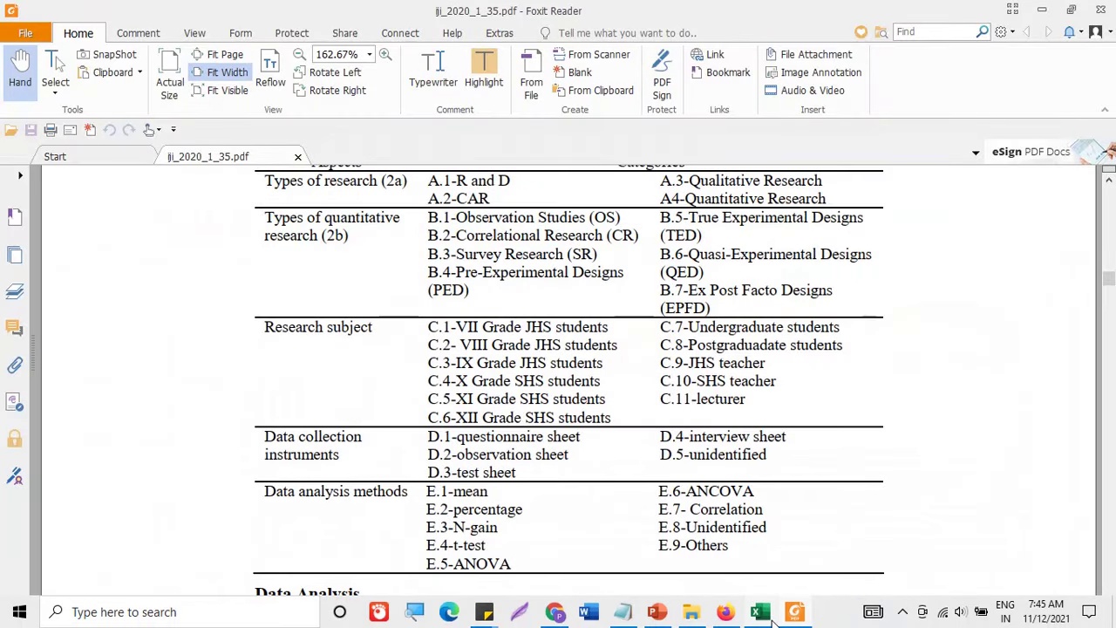
click(767, 617)
Step: Go back along row 3 to the Author cell, and return to the cell under Perlakuan
key(Left)
key(Left)
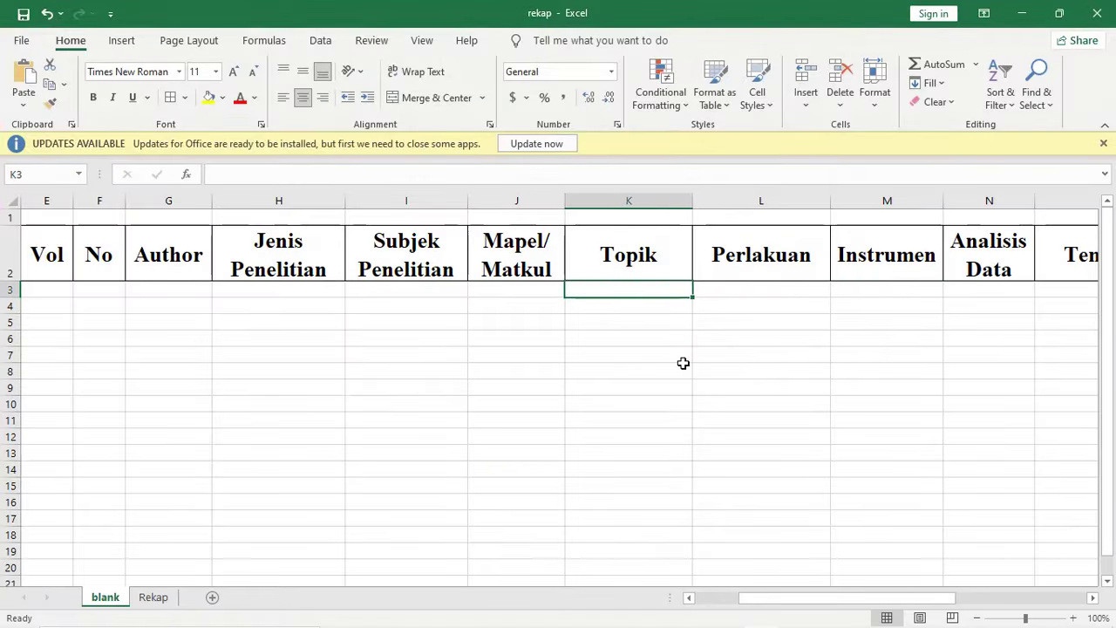
key(Left)
key(Left)
key(Left)
key(Left)
key(Right)
key(Right)
key(Right)
key(Right)
key(Right)
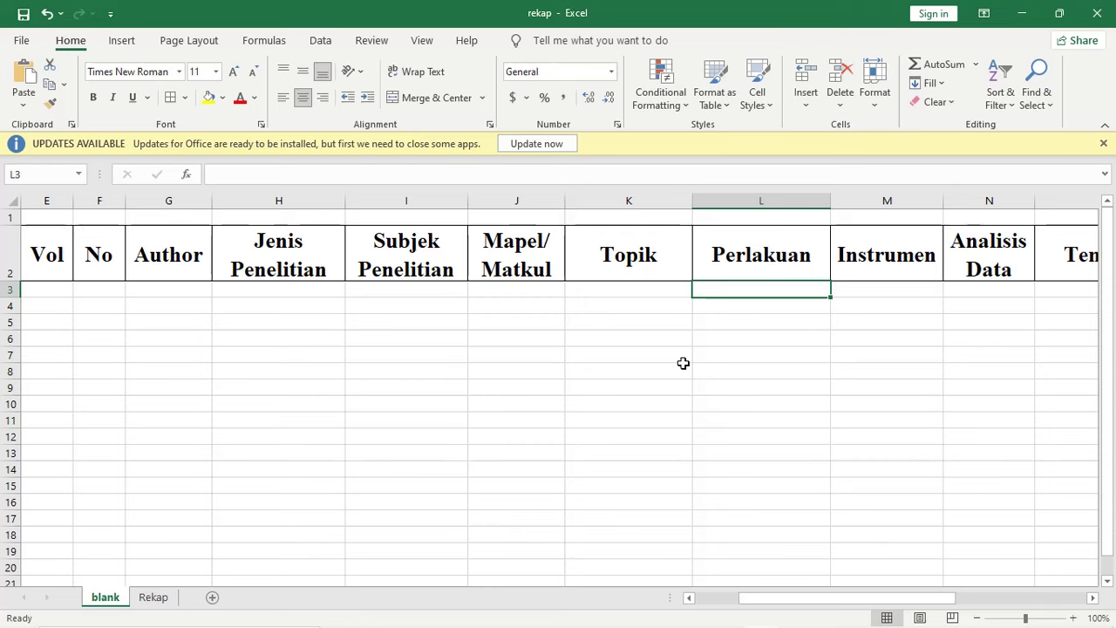
Step: Reread the Research Instrument paragraph above Table 1 in the Foxit Reader PDF, and return to Excel
mouse_move(754, 613)
click(793, 611)
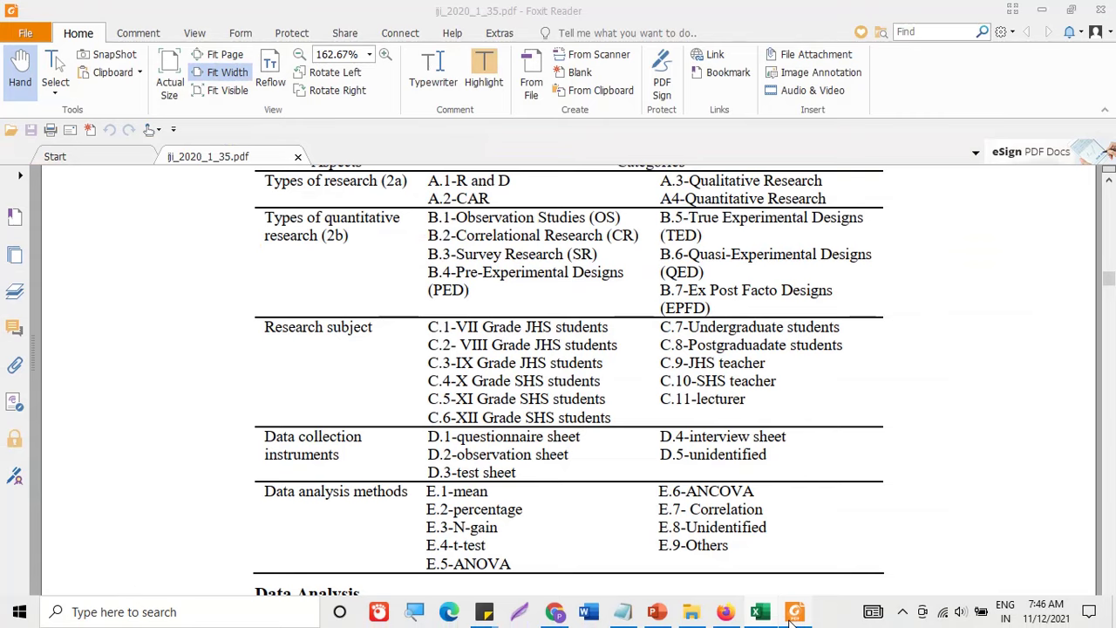
scroll(686, 452, up, 5)
scroll(686, 452, up, 1)
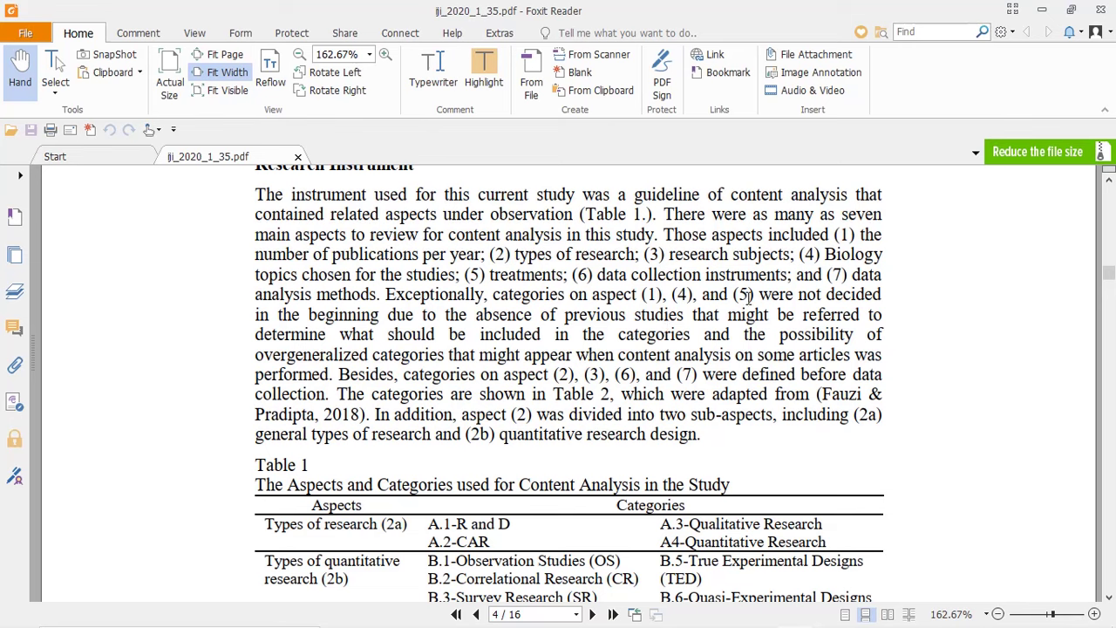
scroll(758, 392, down, 1)
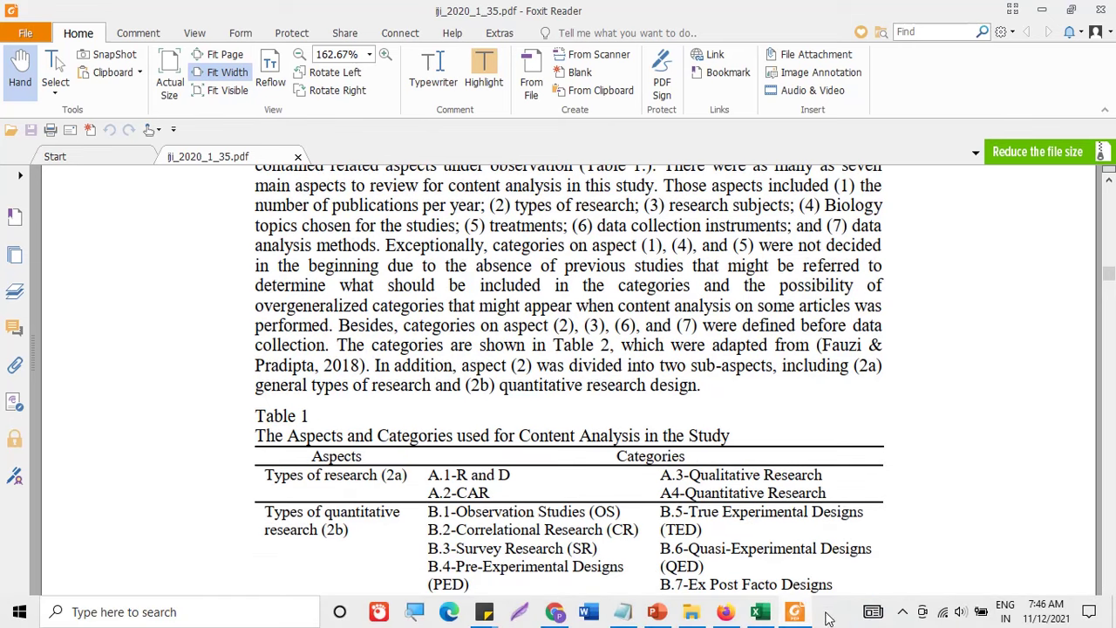
click(808, 610)
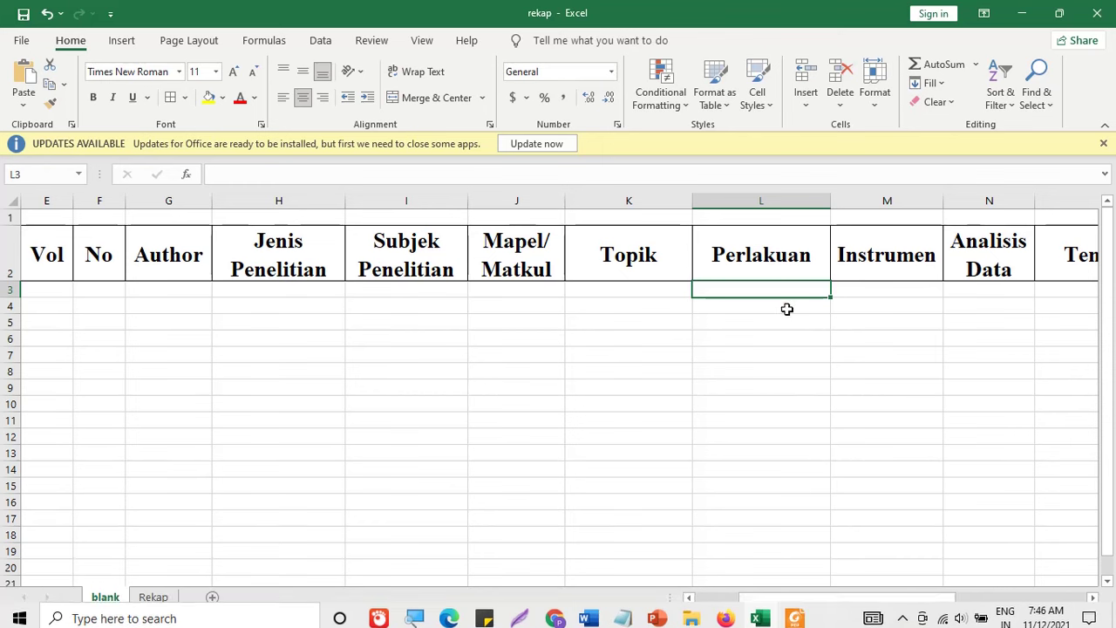
Step: Select the row 3 cell under Analisis Data, and check the data analysis method categories in the Foxit Reader PDF before returning to Excel
click(999, 288)
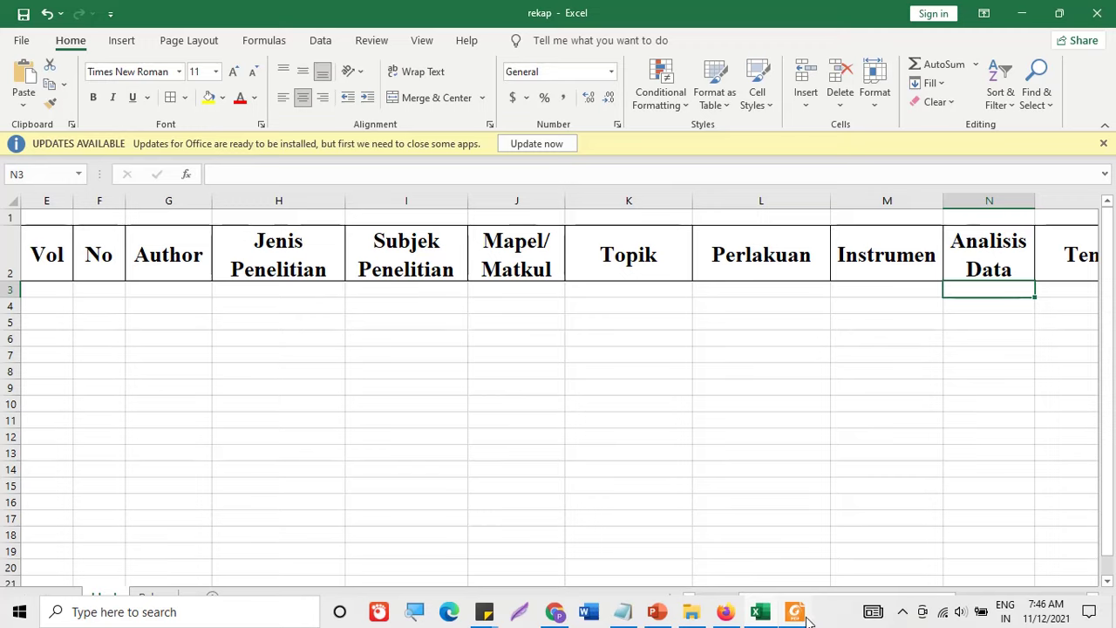
click(795, 612)
scroll(645, 506, down, 10)
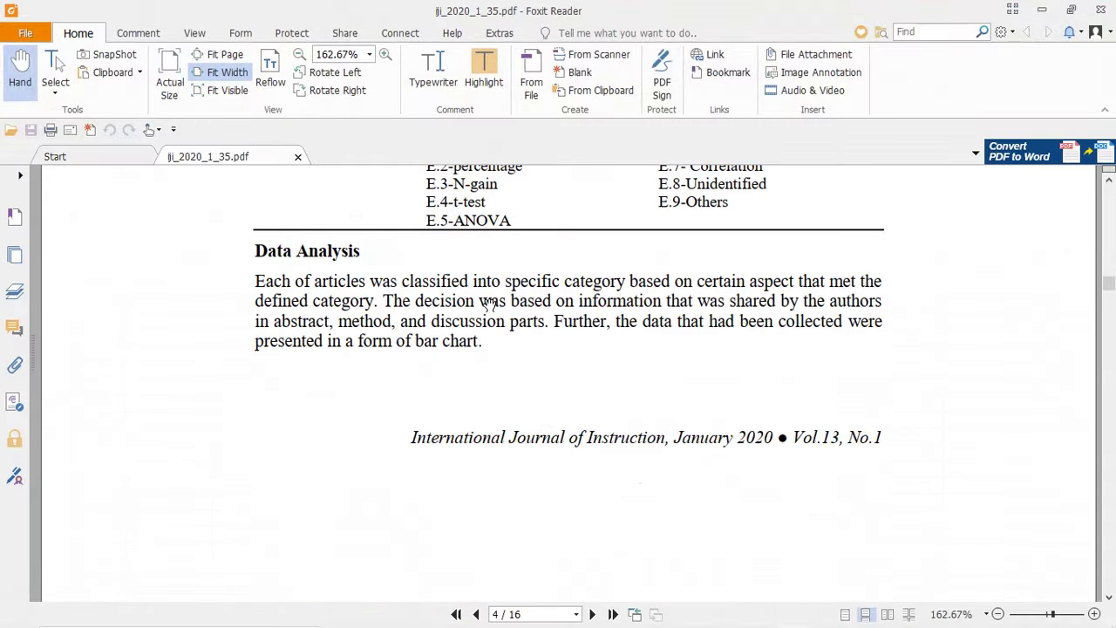
scroll(490, 305, up, 3)
mouse_move(535, 625)
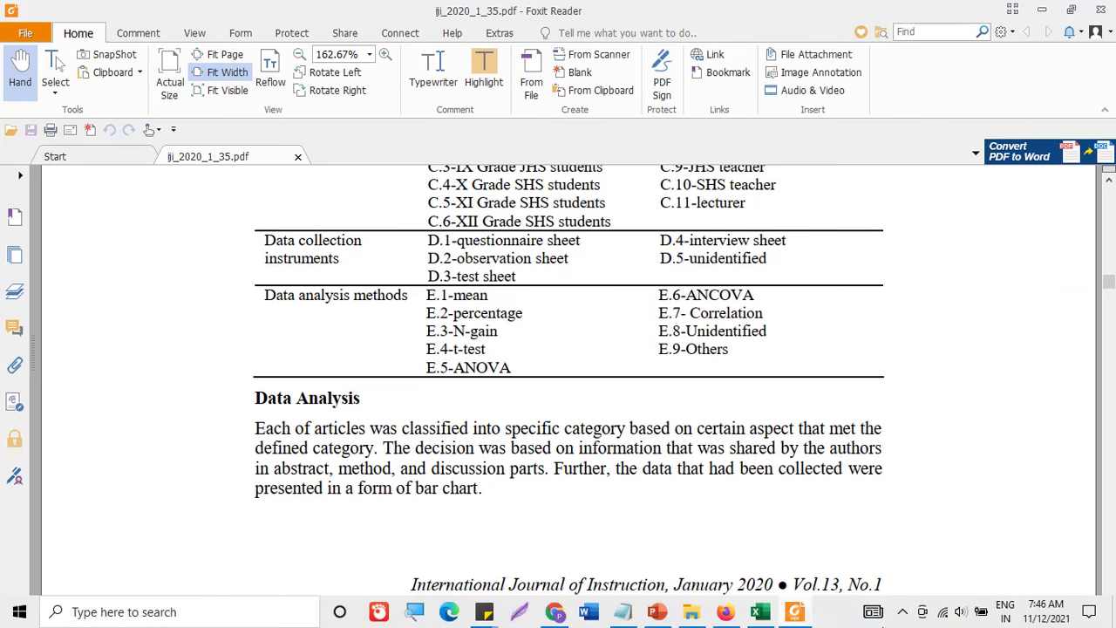
click(802, 613)
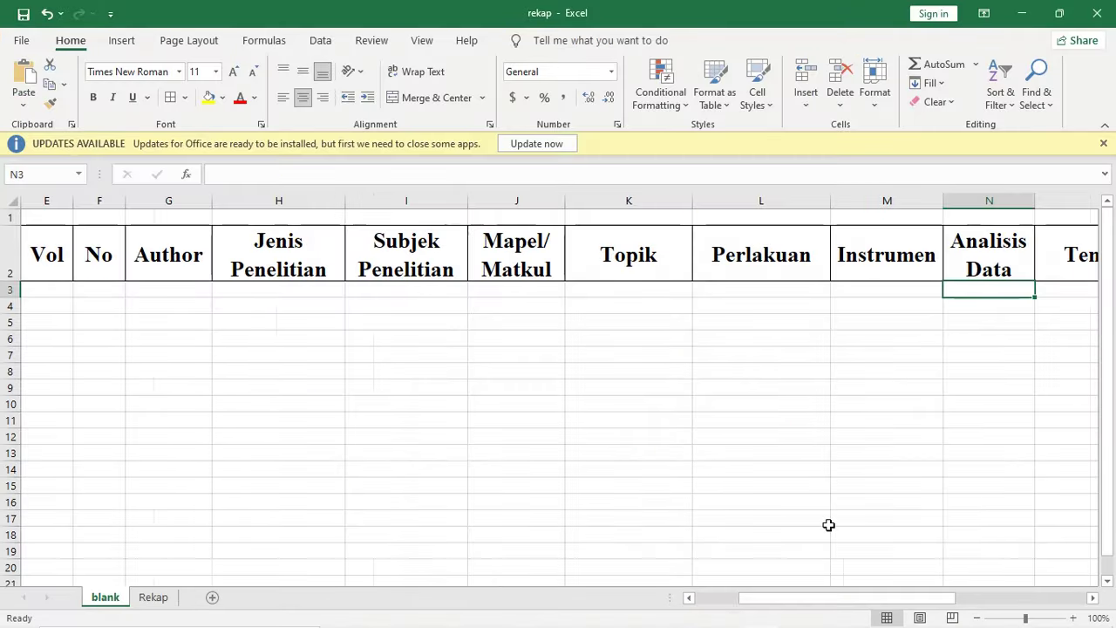
Step: Move to the cell under Temuan/Hasil in row 3
key(Right)
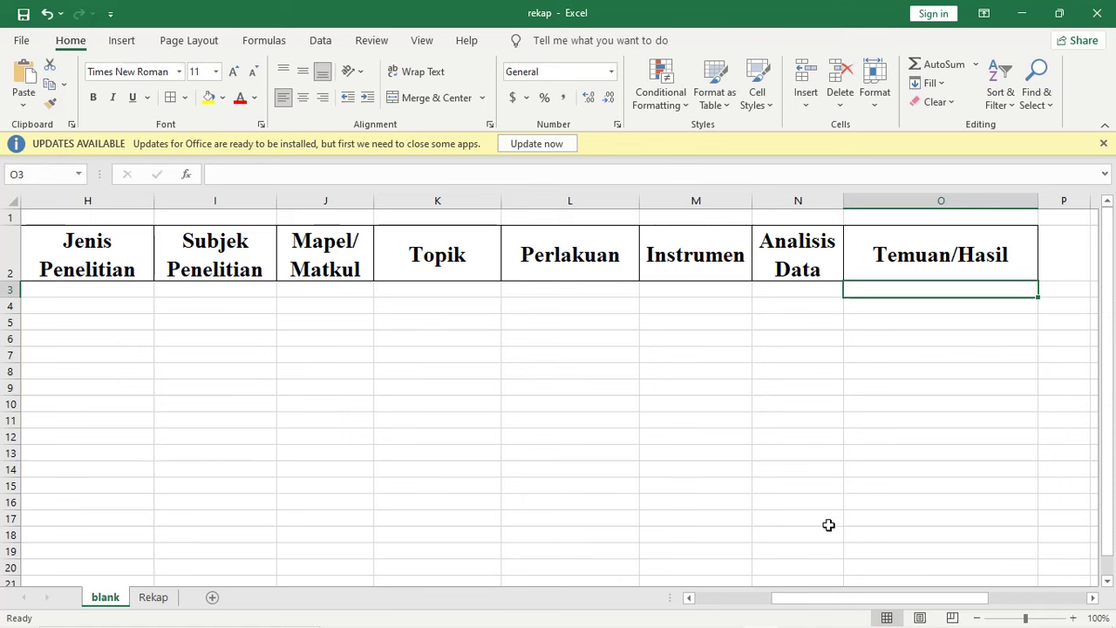
key(Left)
key(Right)
Step: Open the Rekap sheet and enlarge its view to 120%
click(153, 596)
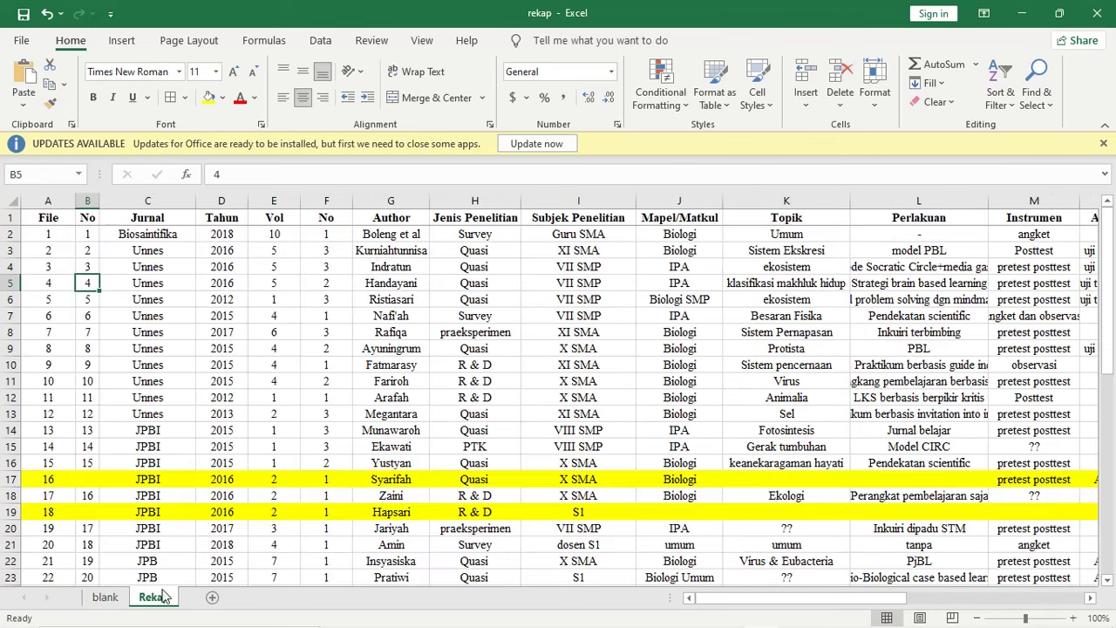
click(1073, 617)
click(1072, 617)
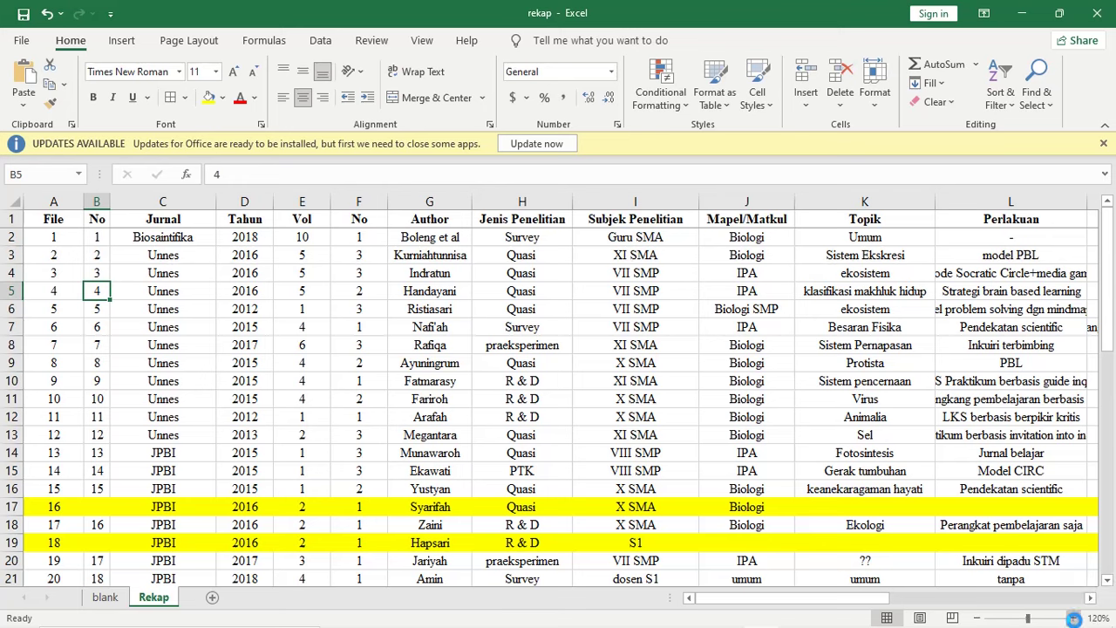
Step: Look over the filled article entries in the Rekap table, selecting cells in row 4 and the first article's Tahun cell
click(462, 286)
key(Left)
key(Left)
key(Left)
key(Left)
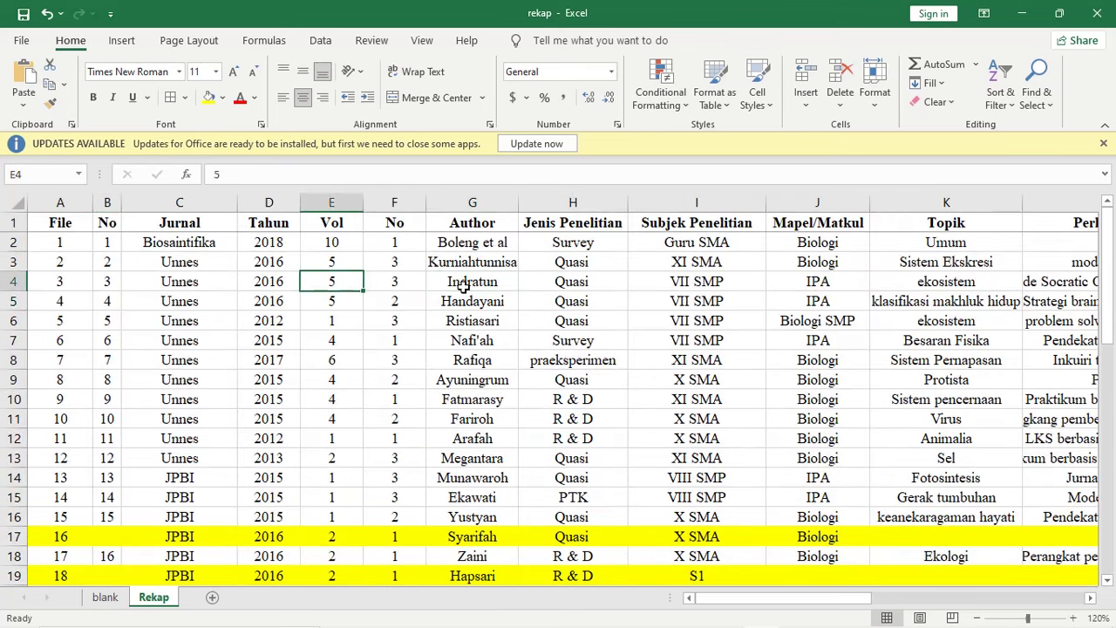
click(268, 246)
scroll(358, 262, down, 3)
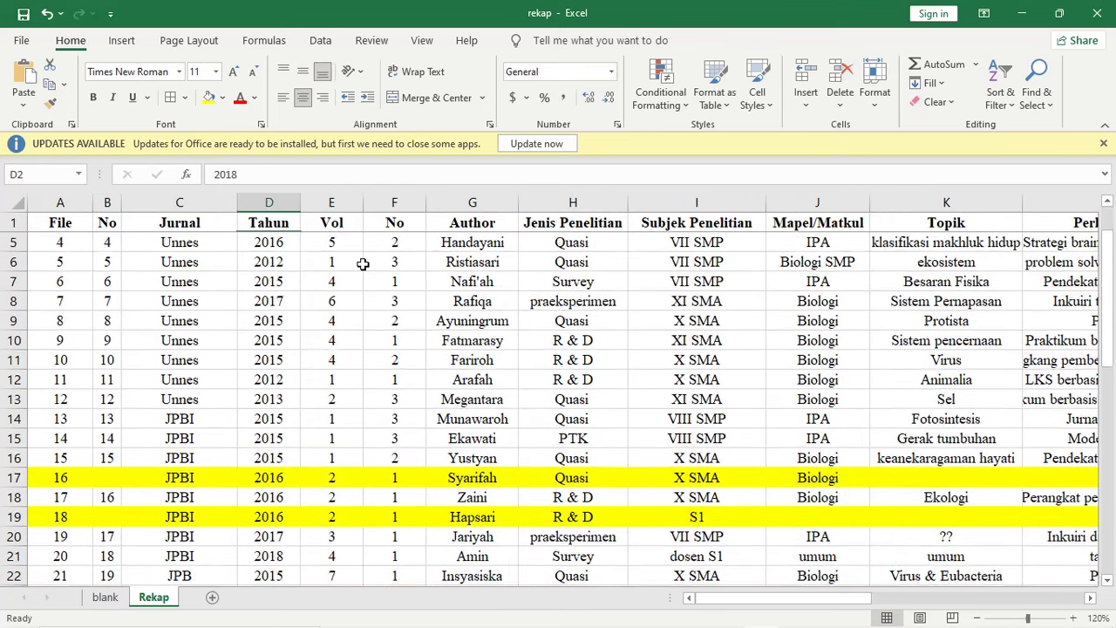
scroll(413, 266, up, 3)
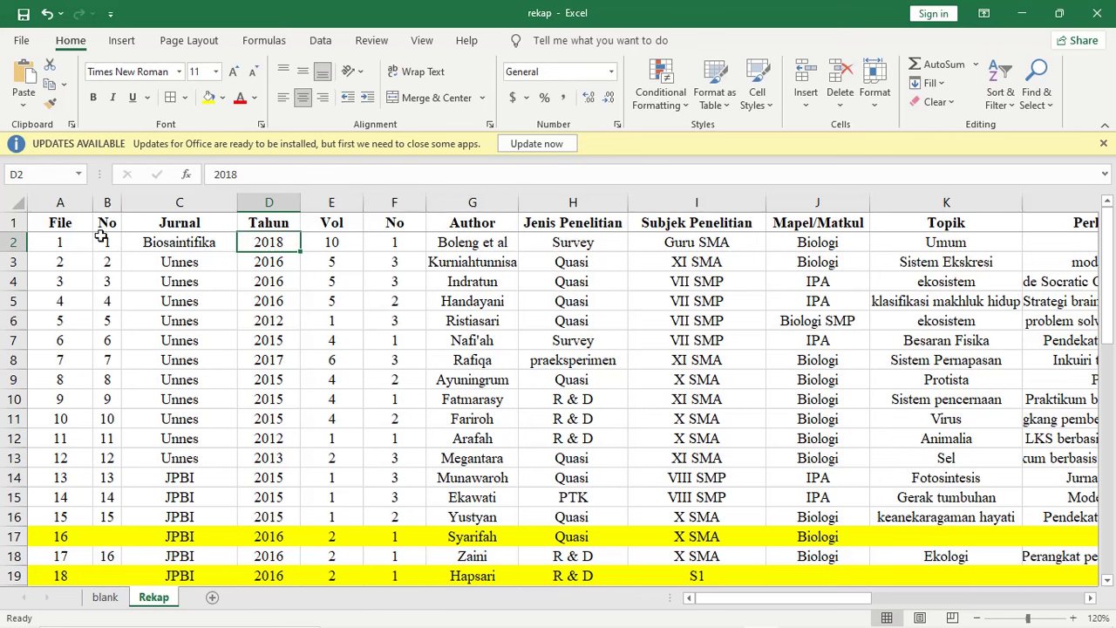
Step: Compare the File and No columns with the numbered PDFs in the Jurnal folder, and return to the Rekap sheet
click(54, 230)
click(103, 224)
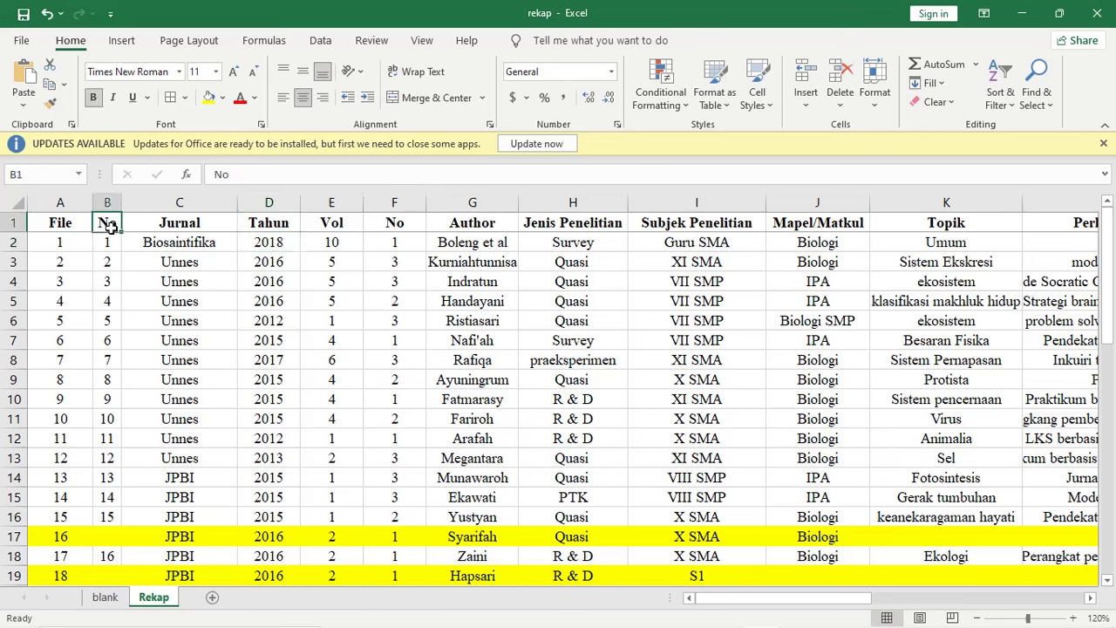
click(78, 241)
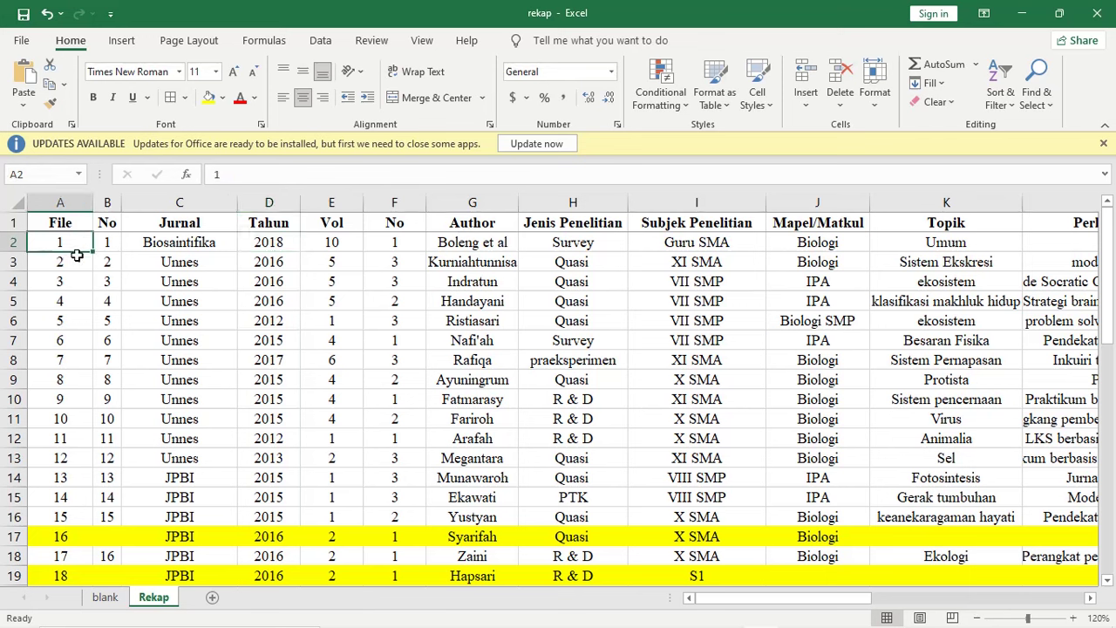
mouse_move(689, 623)
click(690, 613)
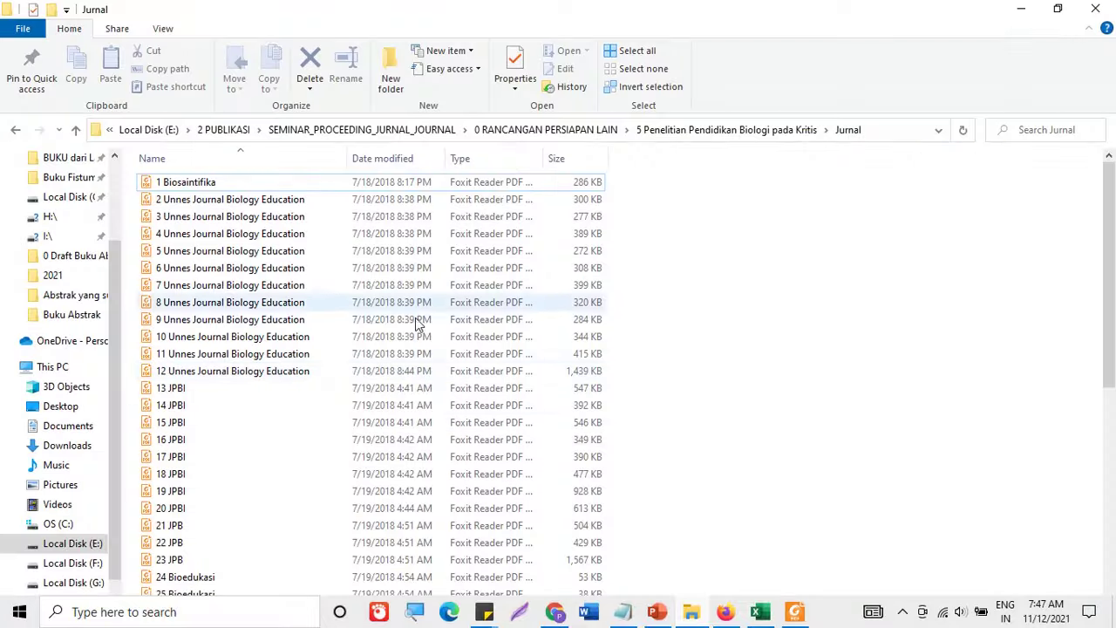
click(1021, 9)
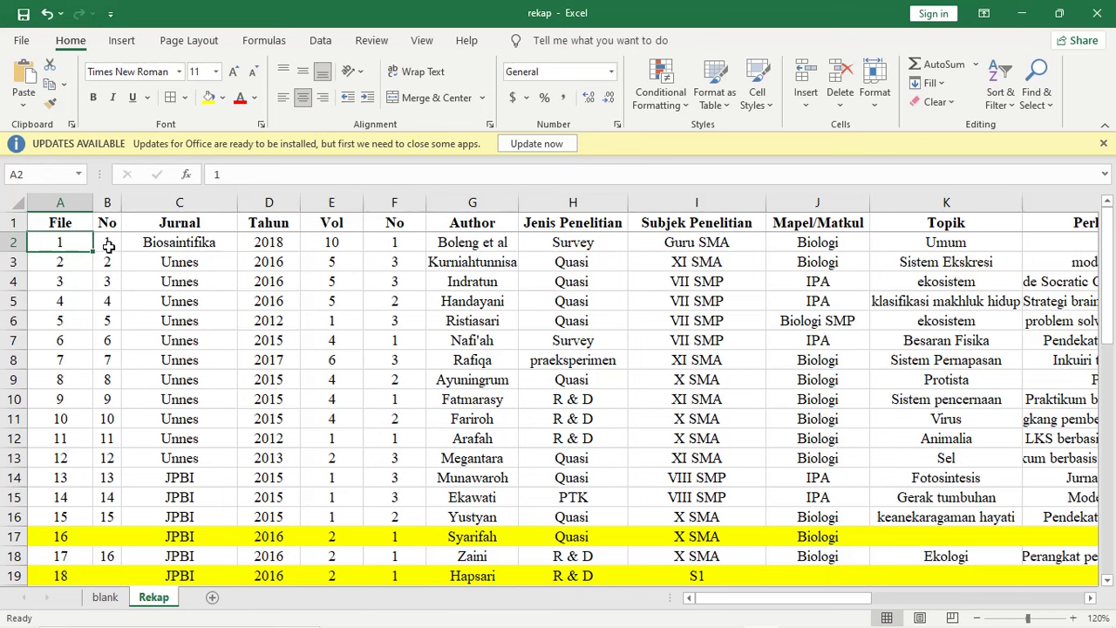
Step: Select the empty No cell of file 16, and select its whole highlighted row 17
click(116, 529)
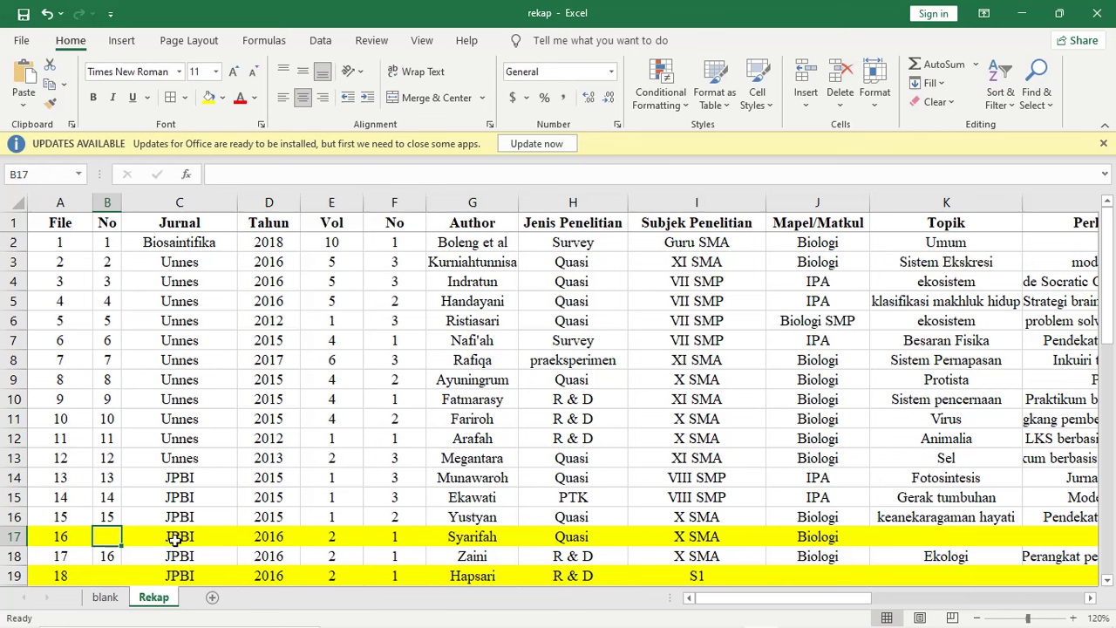
click(11, 536)
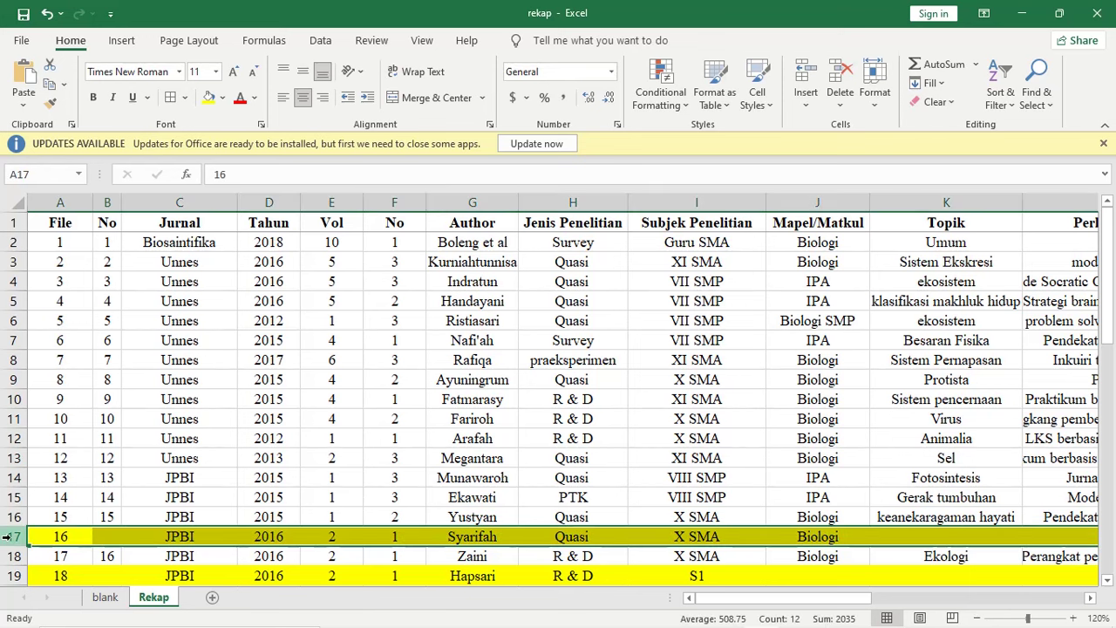
Step: Check the numbering around the highlighted file 16 row by selecting the No cells of files 15, 16 and 17
click(108, 518)
click(110, 555)
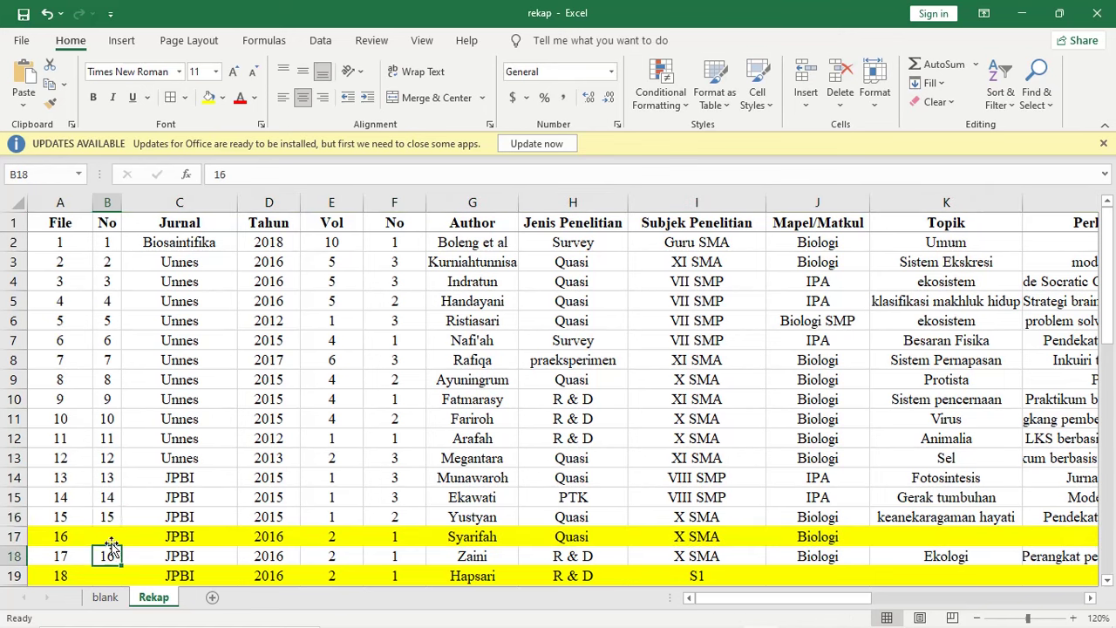
click(109, 537)
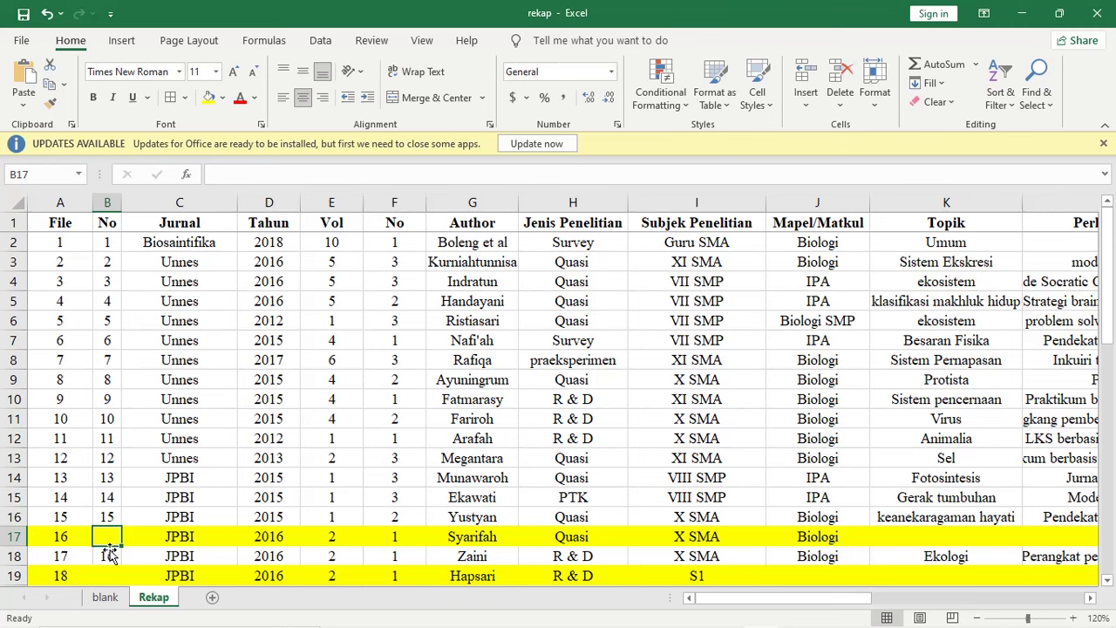
click(107, 555)
Step: Inspect the File, No and Author cells of highlighted file 18 and the No cell of file 19, and look through the remaining rows
scroll(161, 551, down, 4)
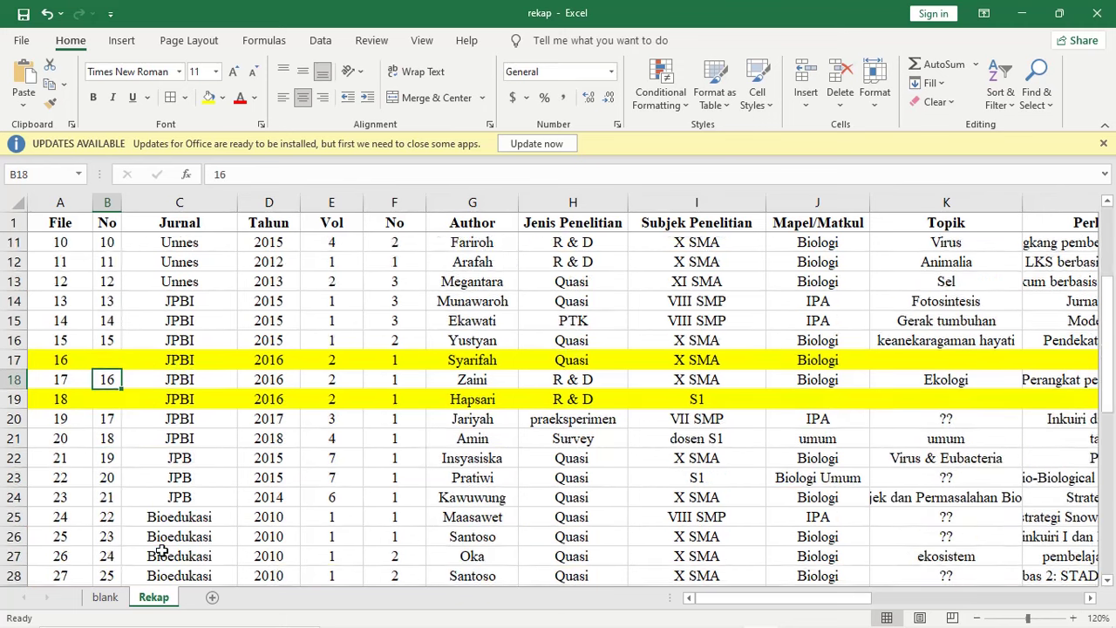
click(89, 343)
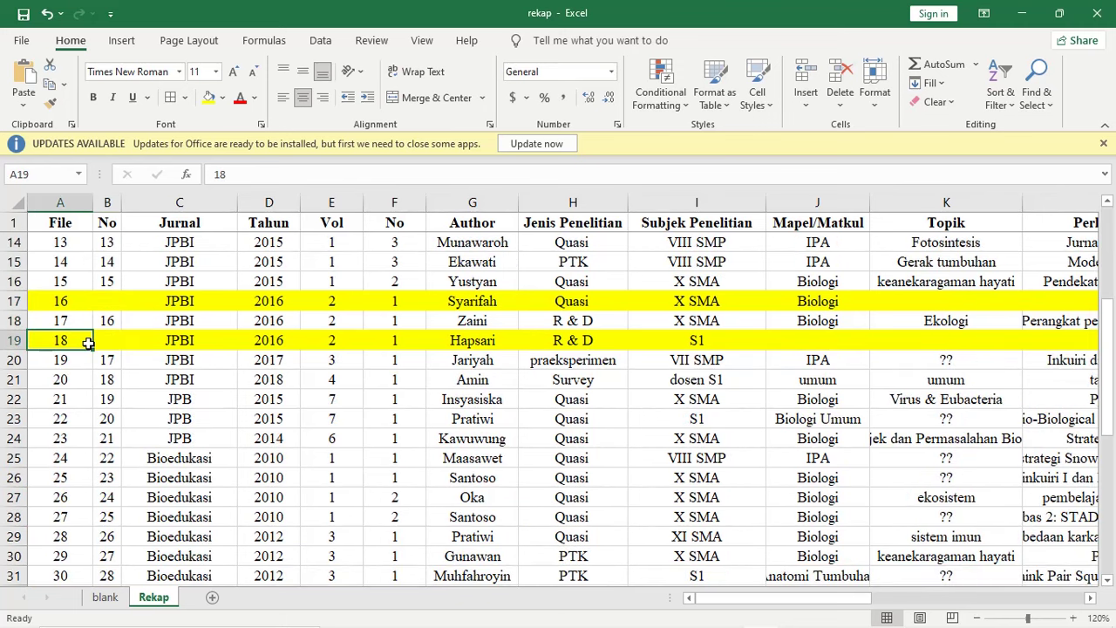
click(104, 343)
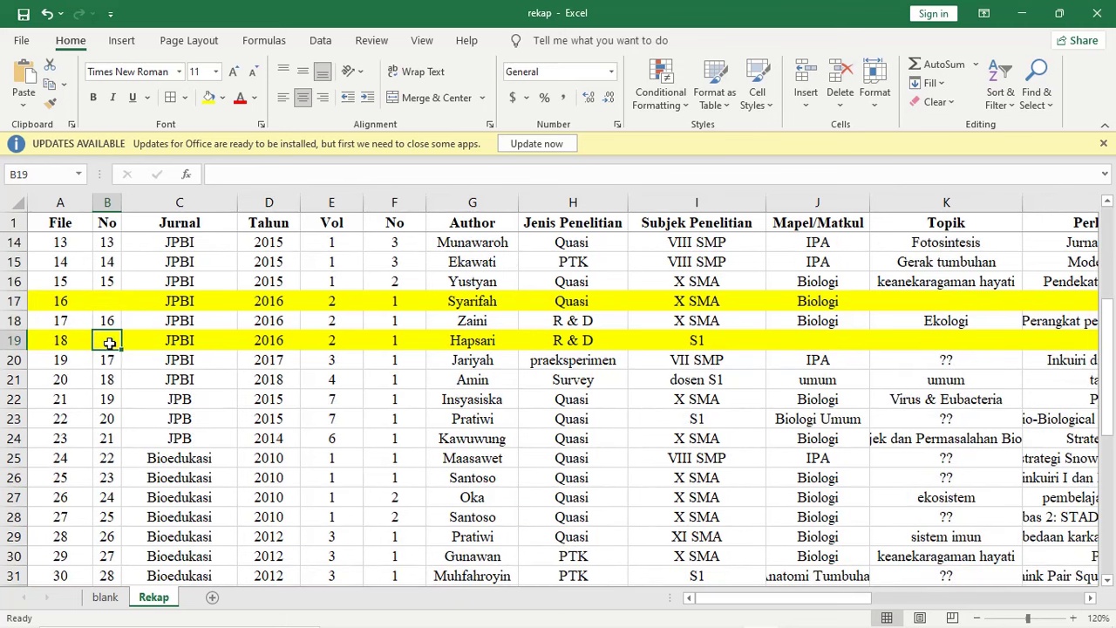
click(477, 344)
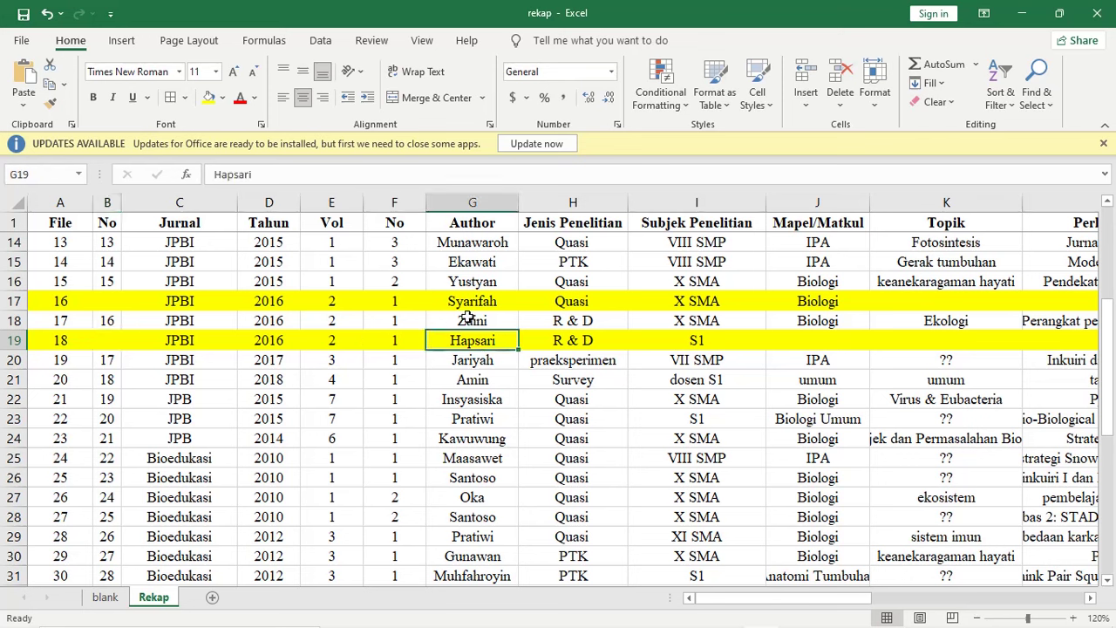
click(117, 340)
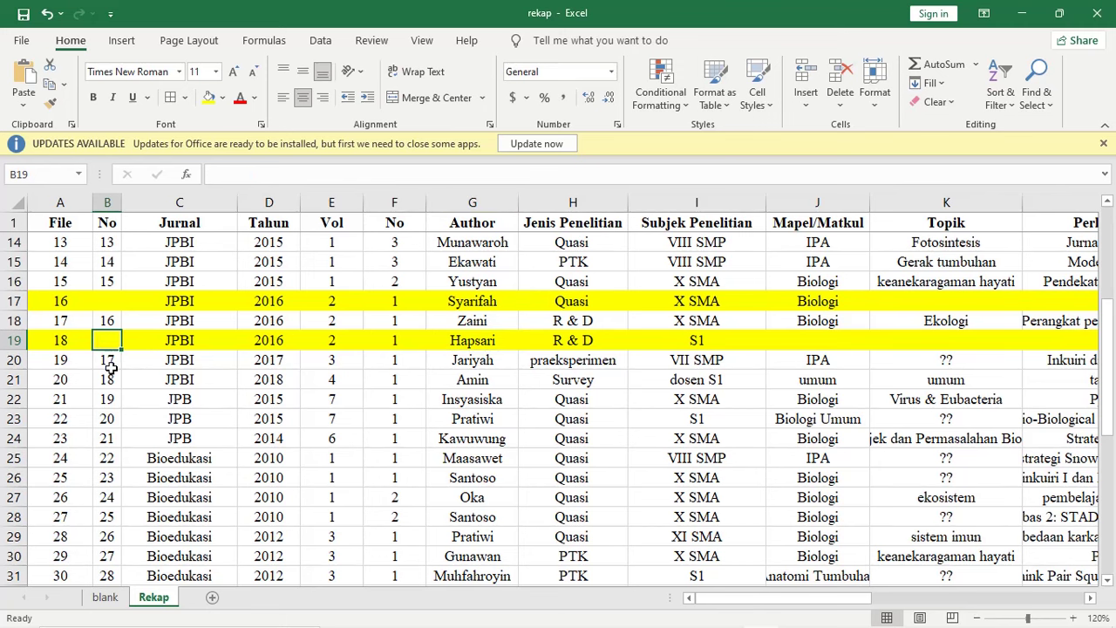
click(114, 361)
scroll(224, 373, down, 9)
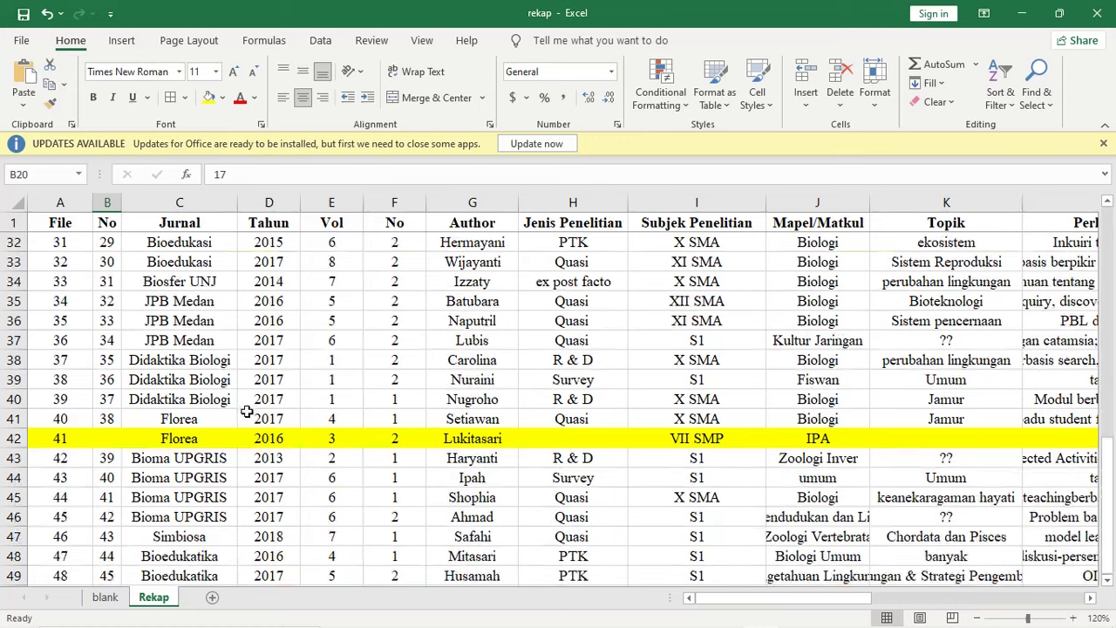
scroll(245, 409, up, 6)
scroll(245, 418, up, 7)
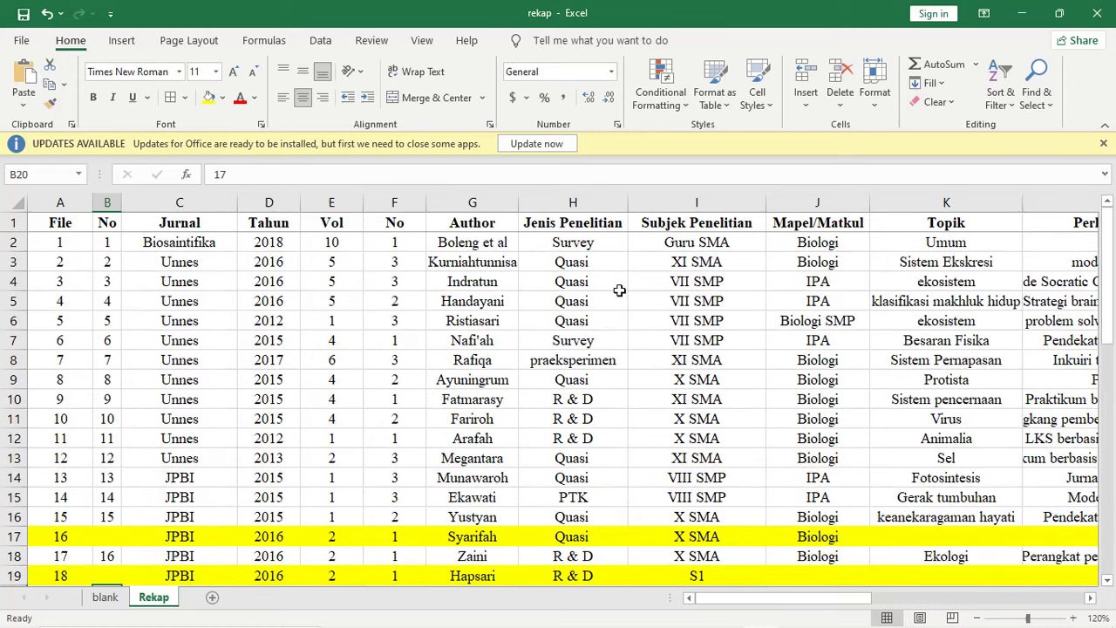
Step: Go through the row 7 entries from the Jenis Penelitian cell across the following columns and back to the File cell
click(535, 333)
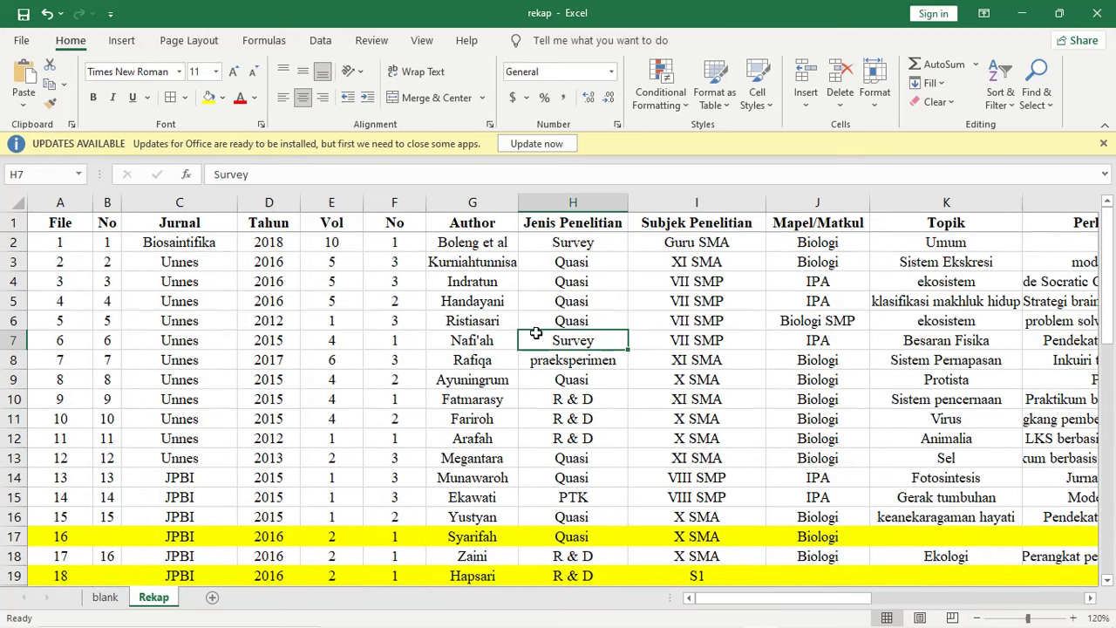
key(Right)
key(Right)
key(Right)
key(Right)
key(Right)
key(Right)
key(Left)
key(Left)
key(Left)
key(Left)
key(Left)
key(Left)
key(Left)
key(Left)
key(Left)
key(Left)
key(Left)
key(Left)
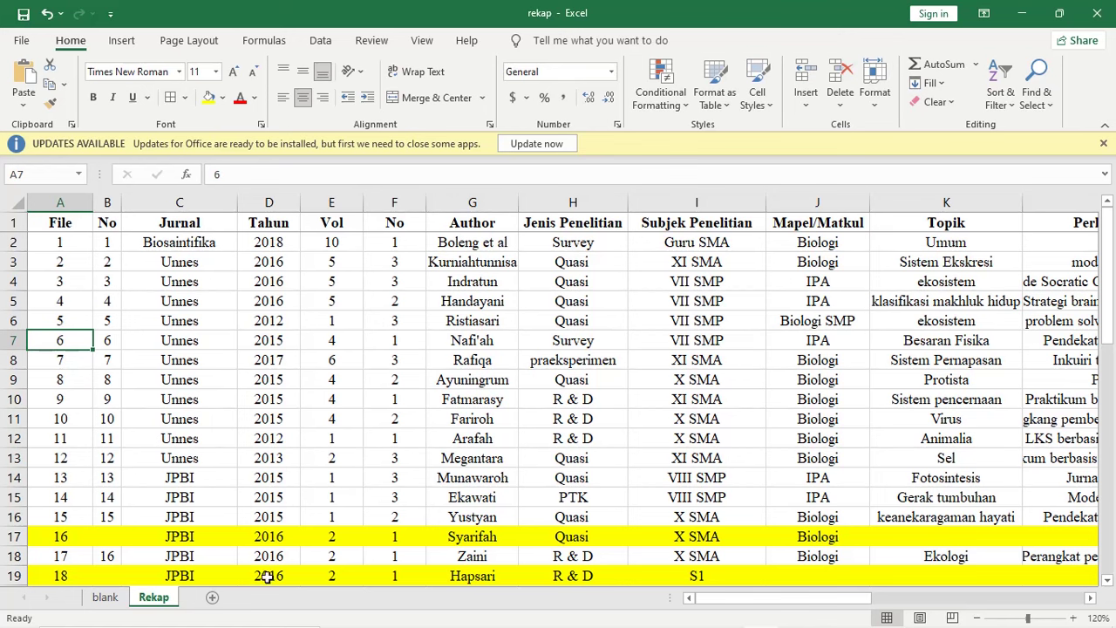
scroll(582, 295, down, 2)
scroll(582, 313, up, 2)
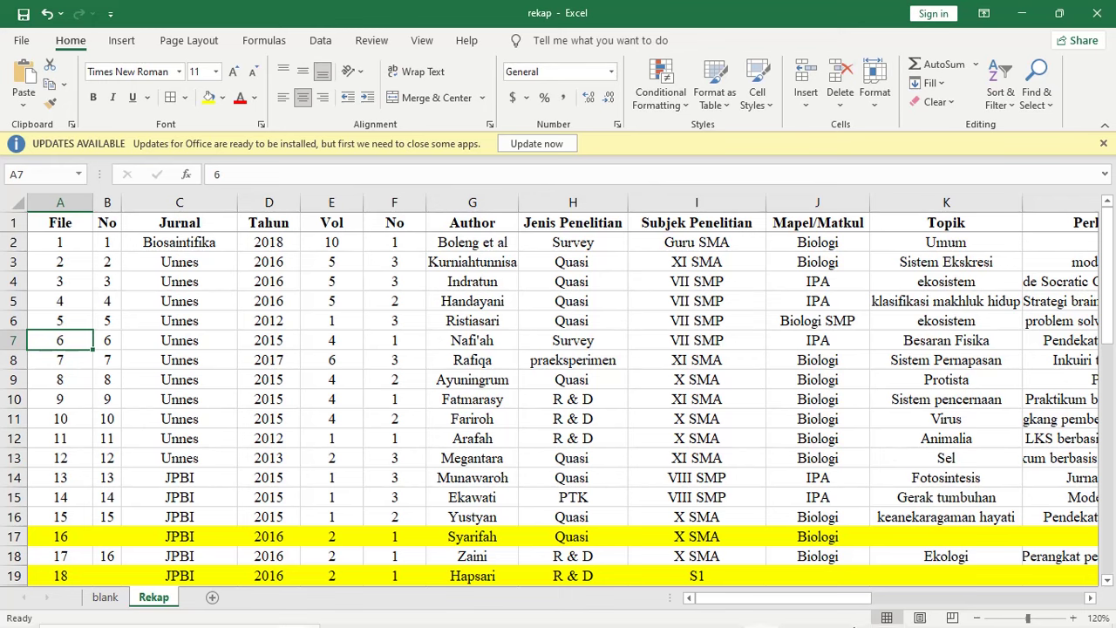
Step: Switch to the iji_2020_1_35.pdf article in Foxit Reader and view the Figure 1 bar chart of publications per year
click(796, 613)
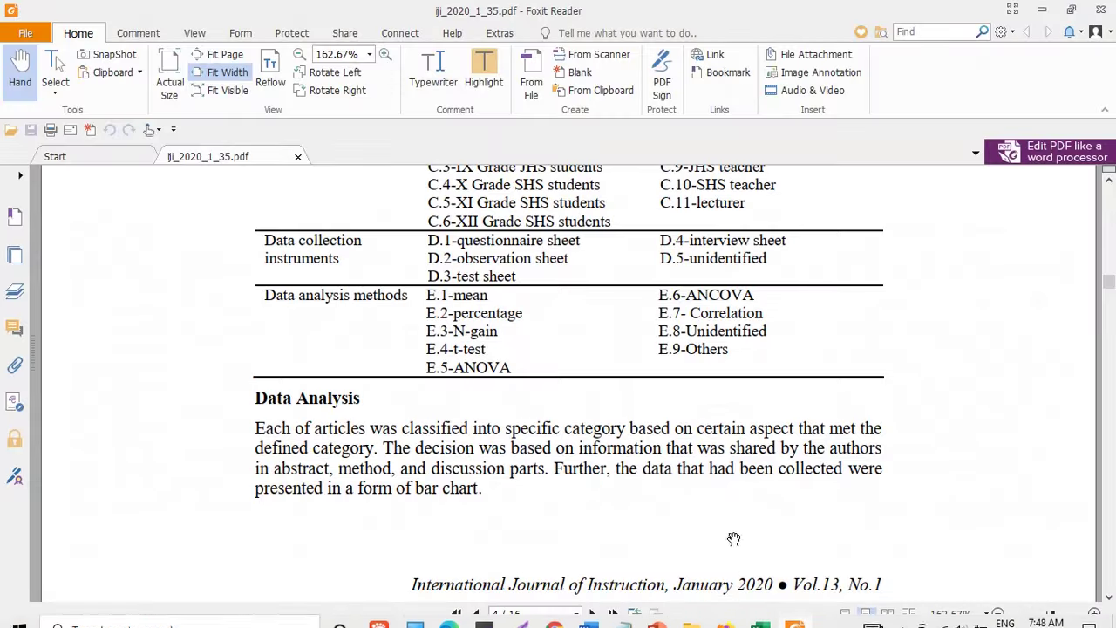
scroll(645, 352, down, 12)
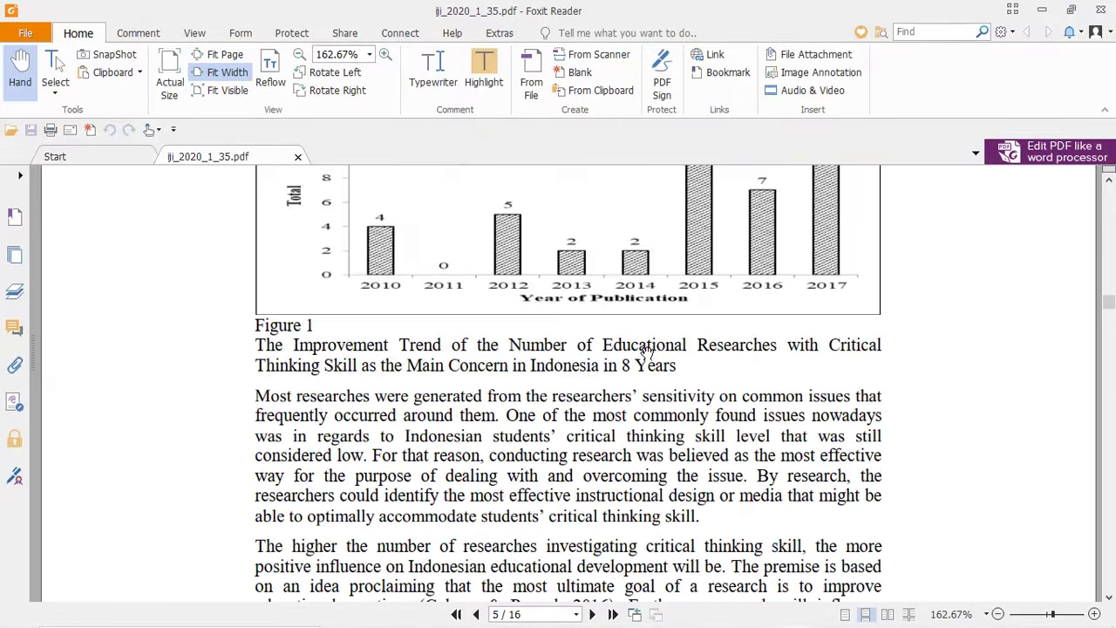
scroll(531, 331, up, 3)
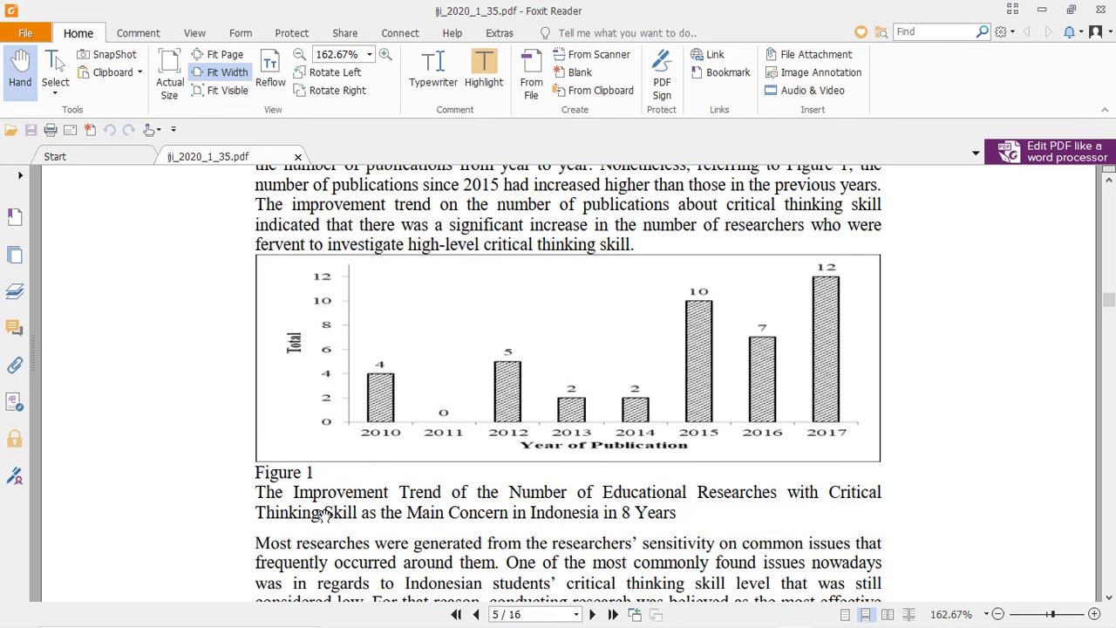